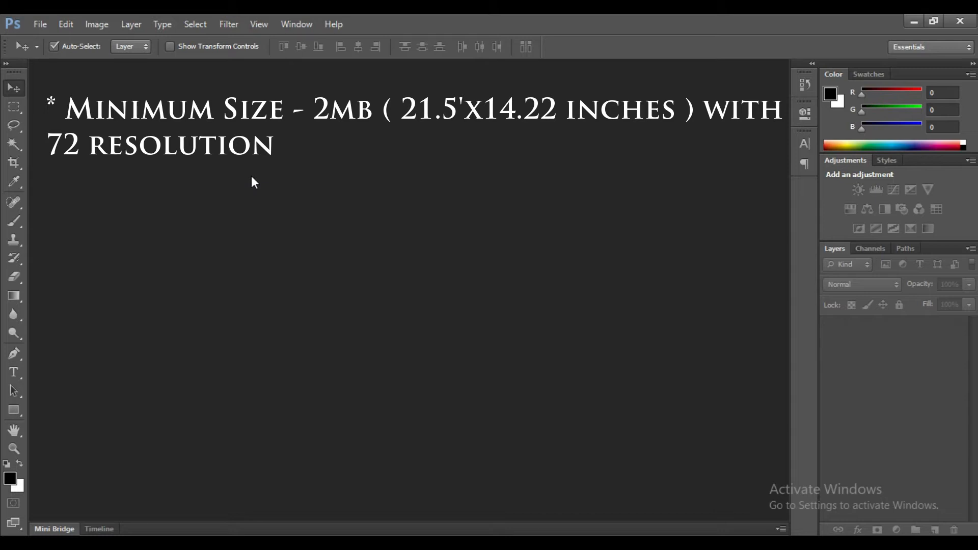
- Create a new document 21.5 inches wide and 14.22 inches high at a resolution of 72 pixels/inch
left_click(33, 24)
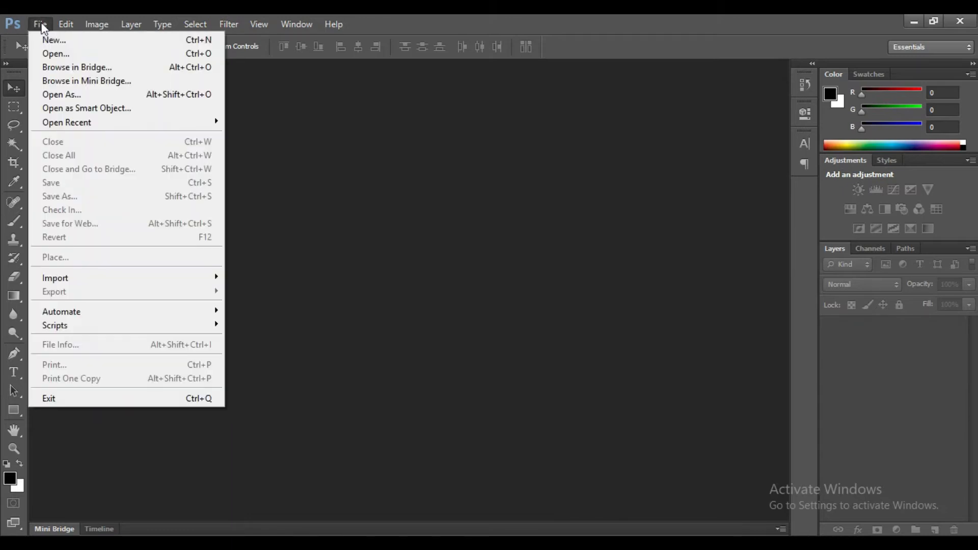
left_click(62, 38)
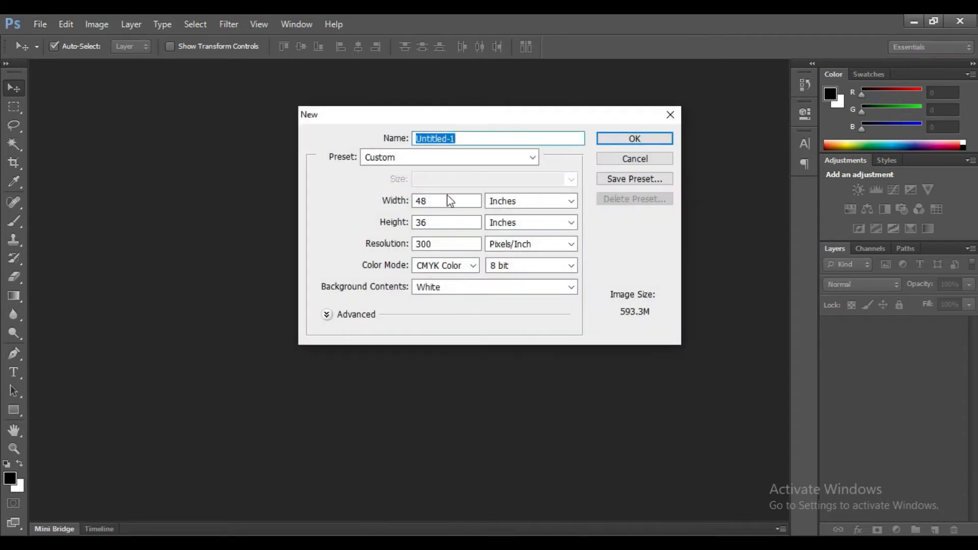
left_click(451, 202)
type("21")
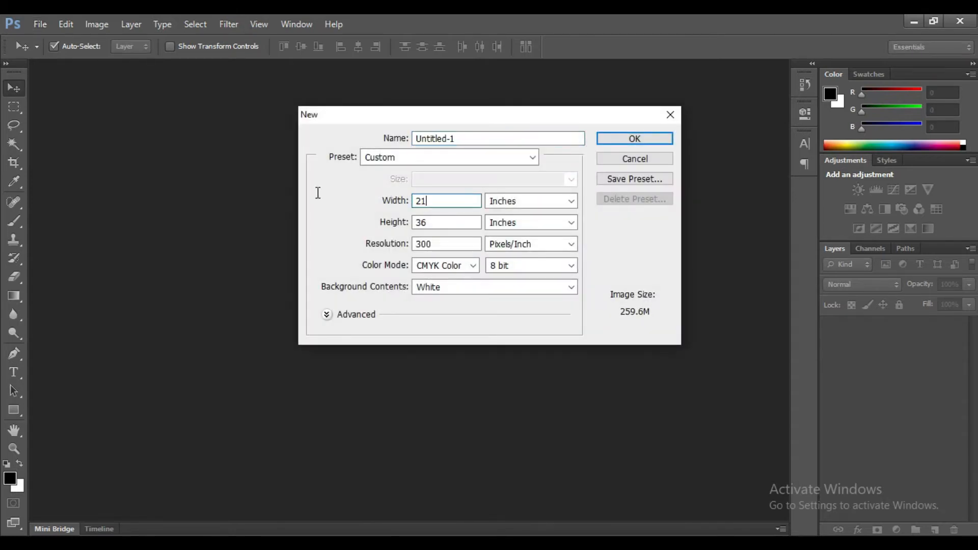
type(".5")
key("Tab")
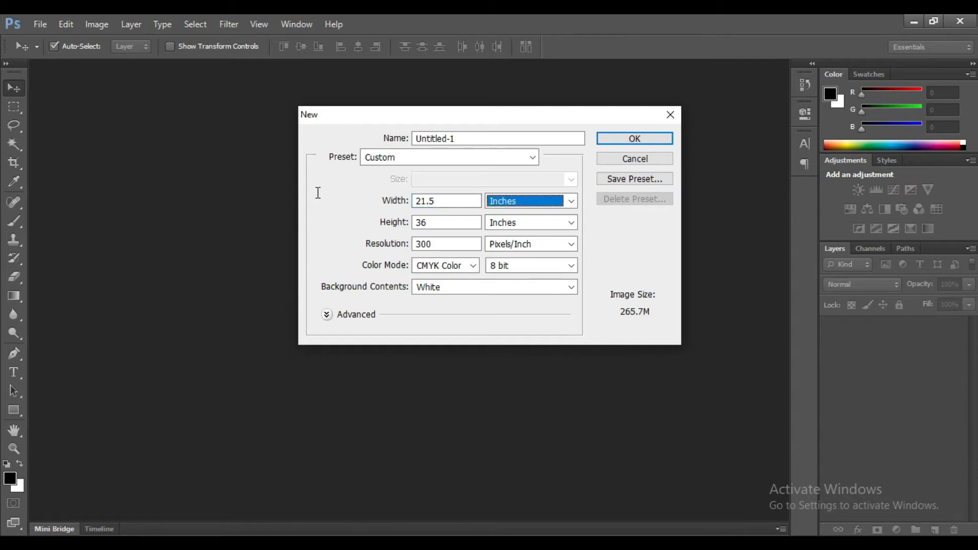
left_click(423, 220)
left_click_drag(423, 220, 403, 223)
type("14")
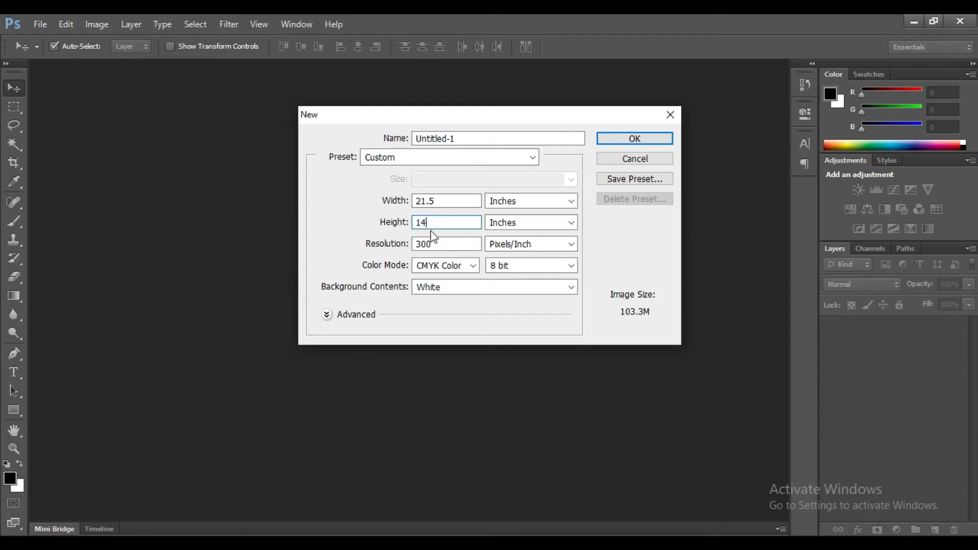
type(".22")
left_click_drag(450, 243, 389, 244)
type("72")
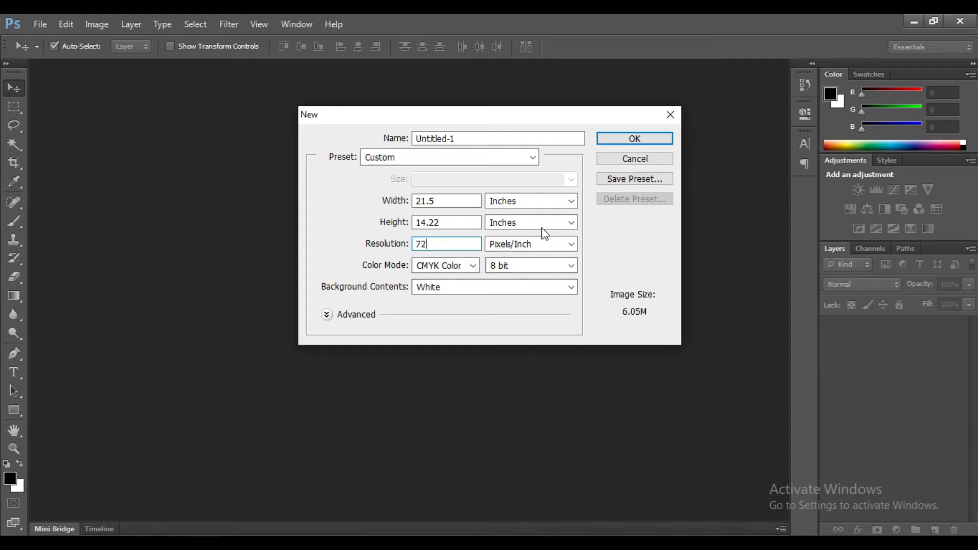
left_click(632, 143)
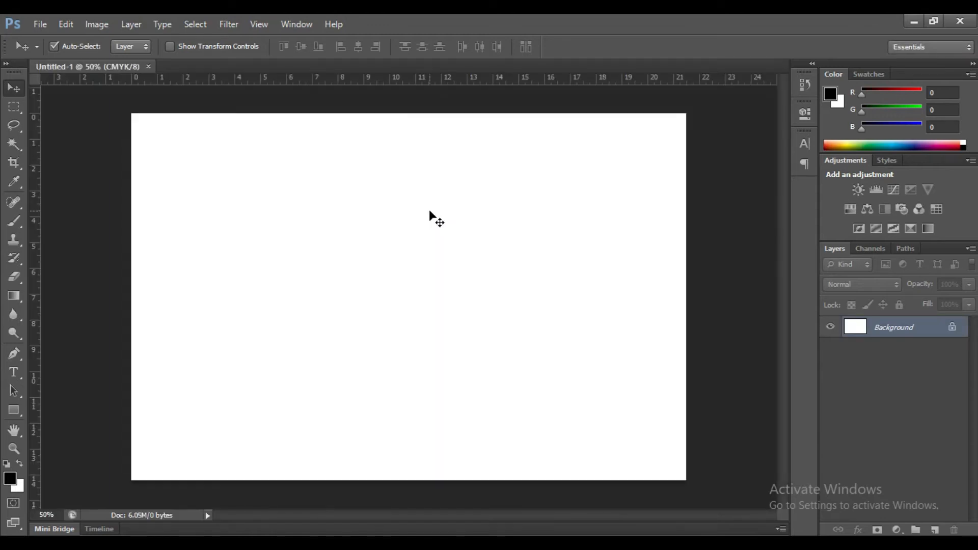
- Place the close-up-of-a-plate-of-food image from the Thumbnail folder onto the canvas and enlarge it to about 199%
scroll(230, 288, "up", 1)
scroll(230, 288, "up", 1)
scroll(230, 288, "down", 2)
left_click(344, 541)
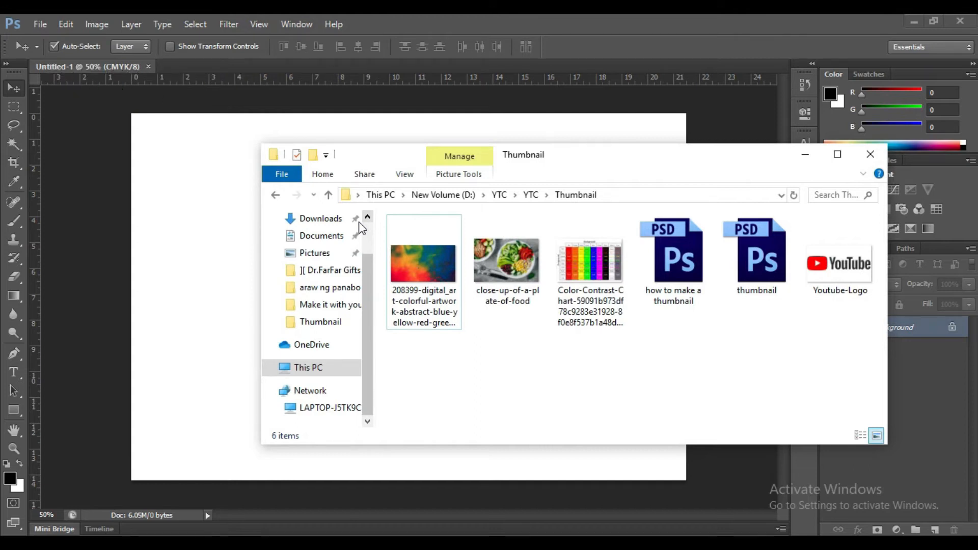
left_click(512, 257)
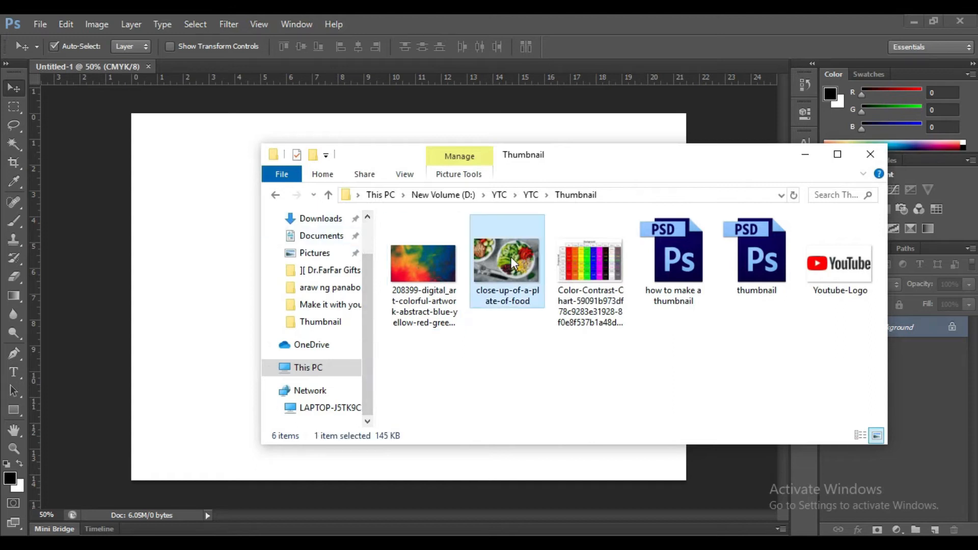
left_click(224, 277)
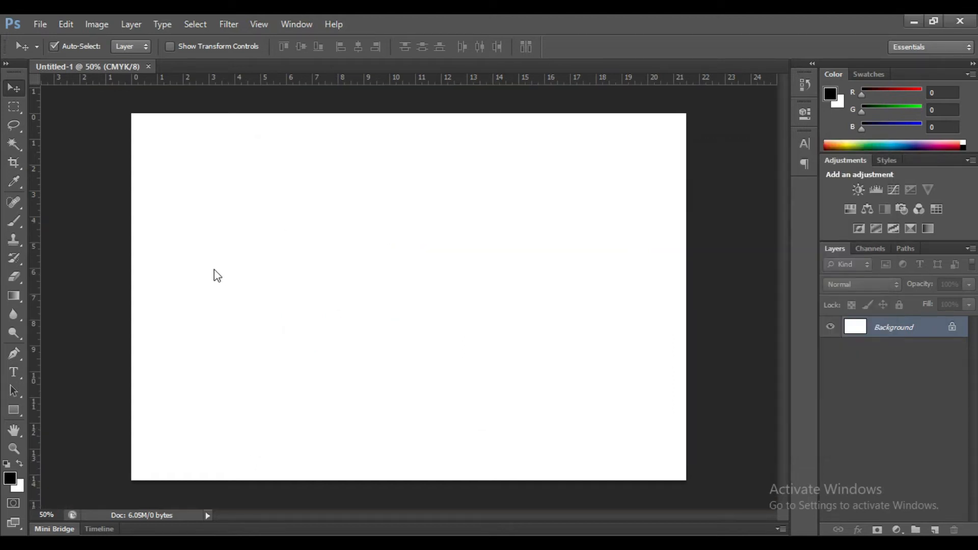
left_click_drag(218, 276, 253, 267)
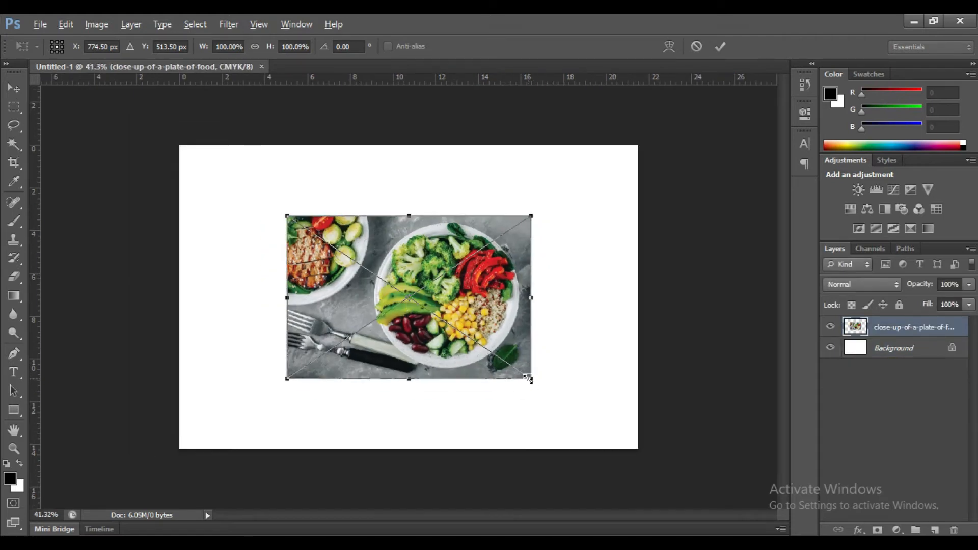
left_click_drag(532, 379, 653, 463)
left_click_drag(469, 297, 482, 303)
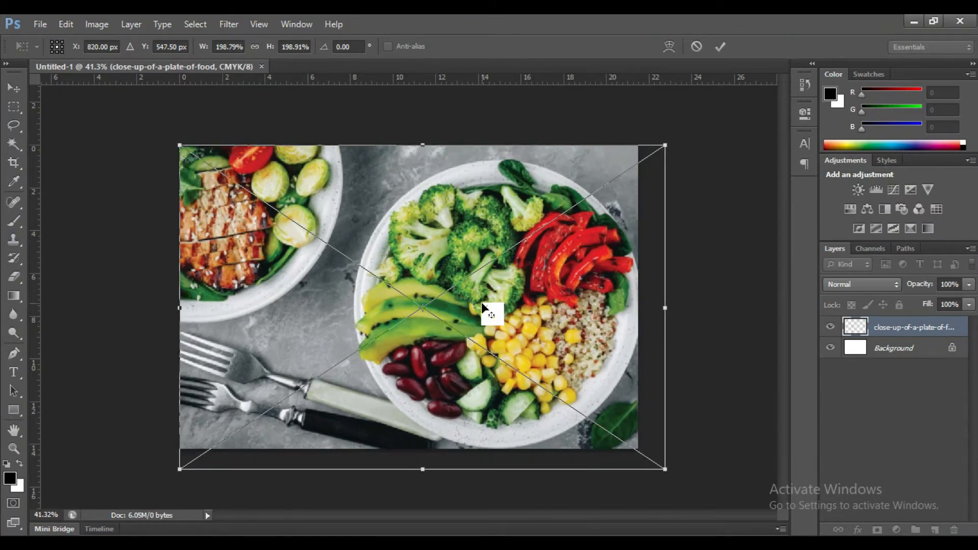
key("Return")
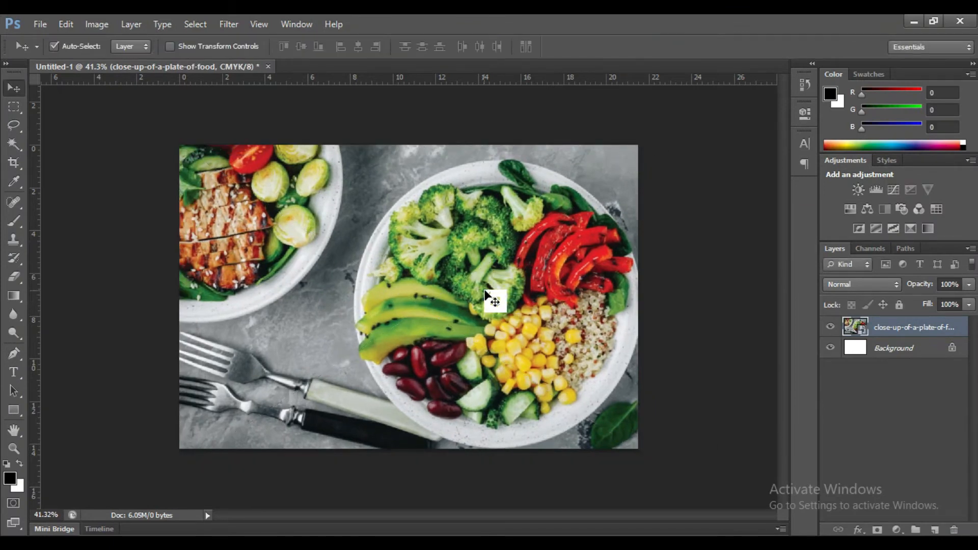
- Rescale the food photo to about 205% so that it extends past all canvas edges
key("ctrl+t")
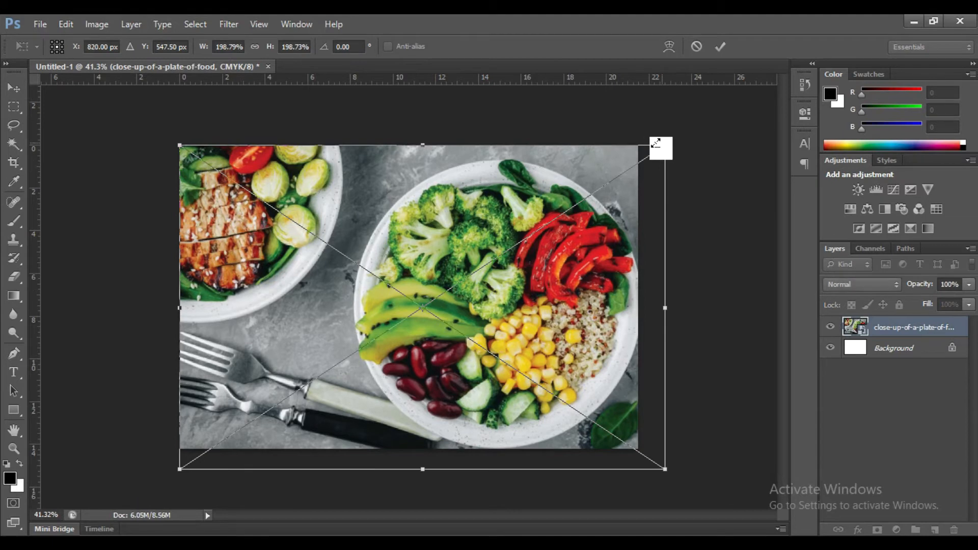
left_click_drag(649, 143, 640, 150)
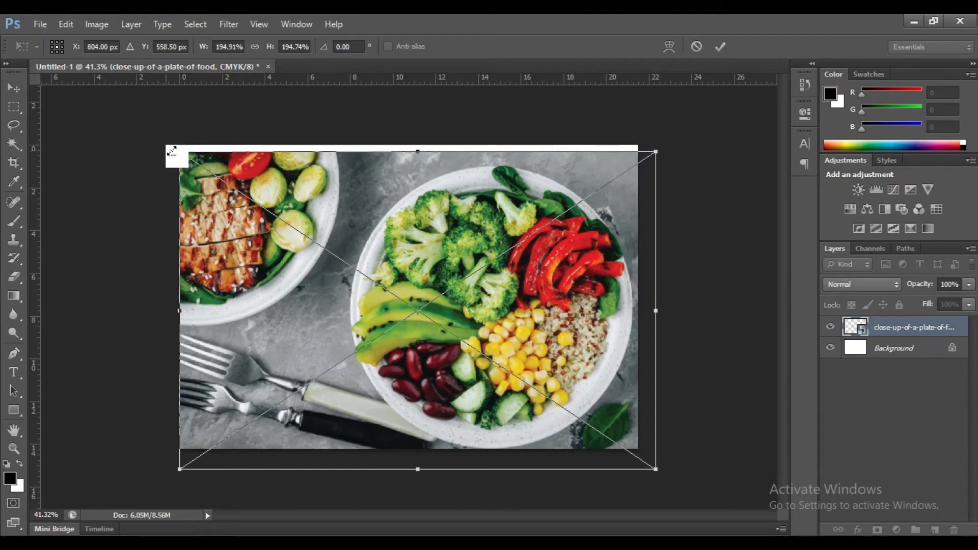
left_click_drag(176, 147, 154, 135)
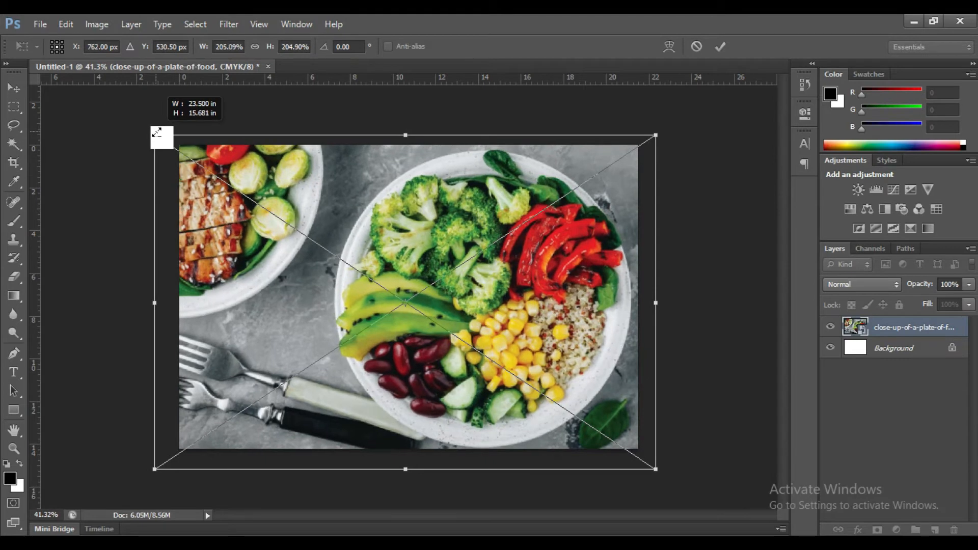
key("Return")
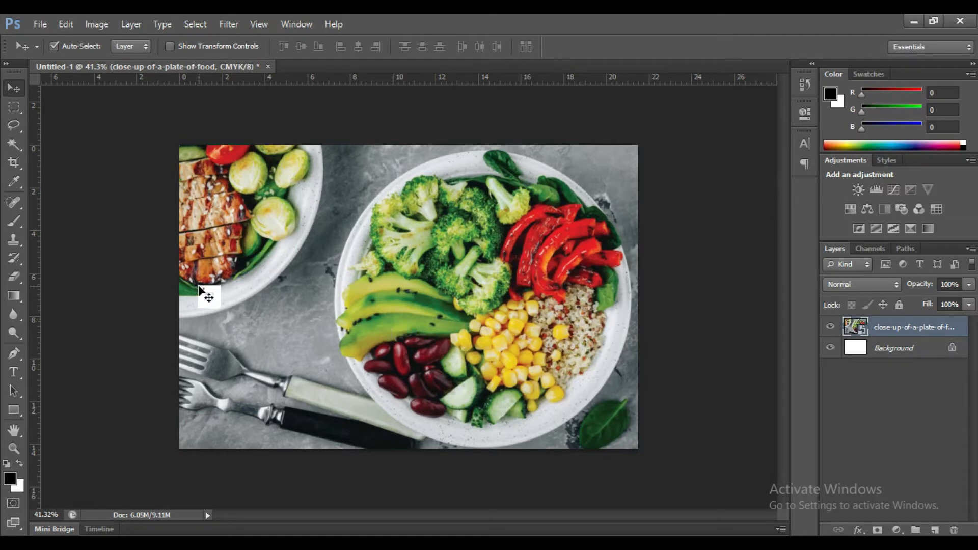
- Add a new layer and select a rectangle about 13 inches wide from the canvas's left edge across its upper half
key("m")
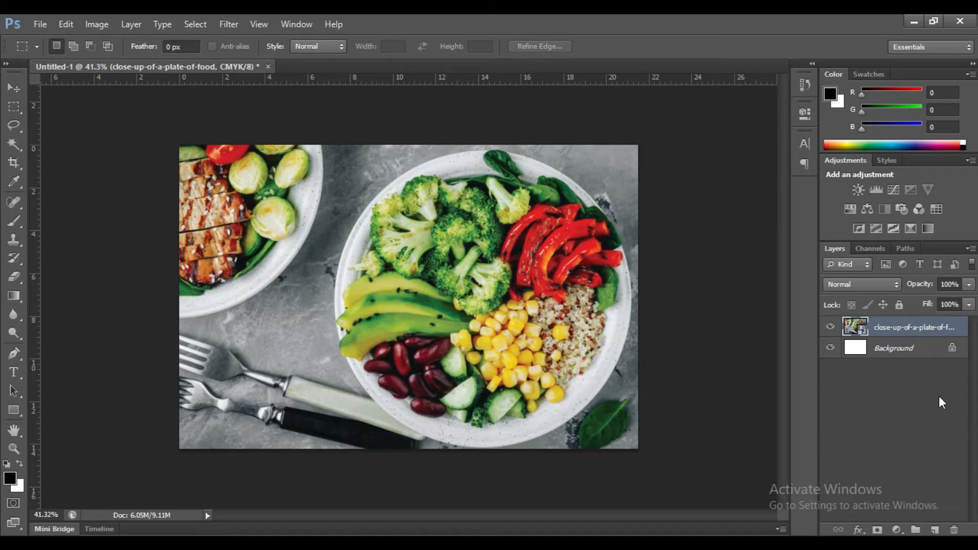
key("v")
left_click(934, 531)
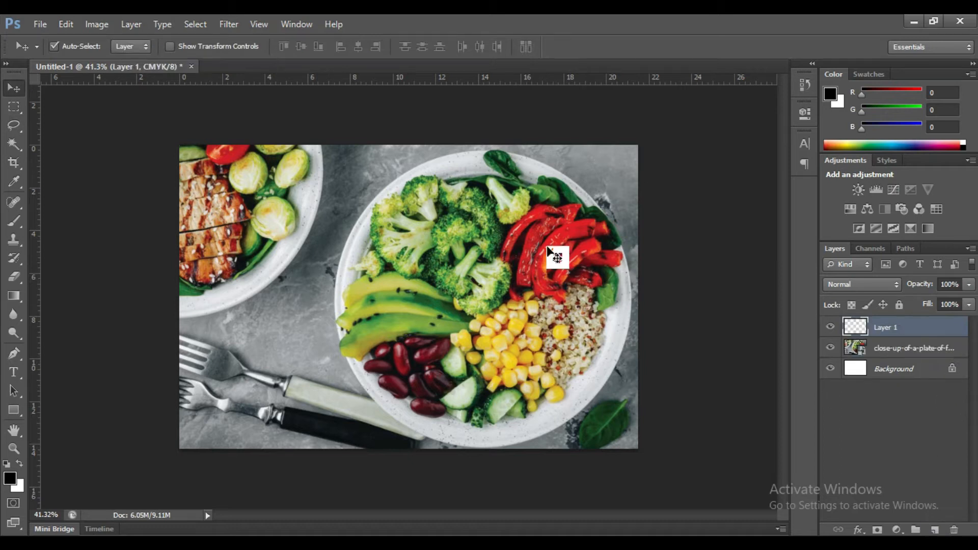
key("m")
left_click_drag(171, 200, 457, 289)
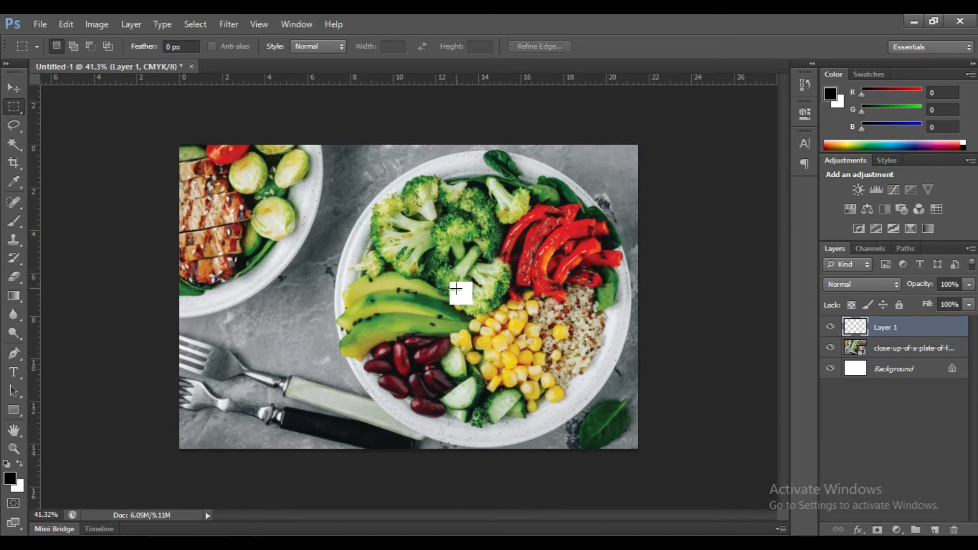
- Set the foreground colour to red (ff0000) and fill the rectangular selection with it
left_click(10, 478)
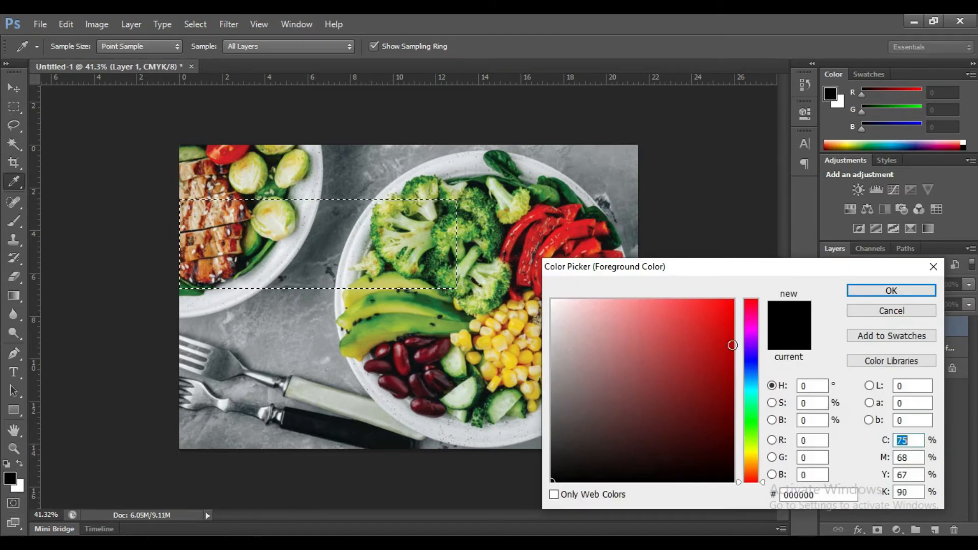
left_click_drag(732, 345, 745, 286)
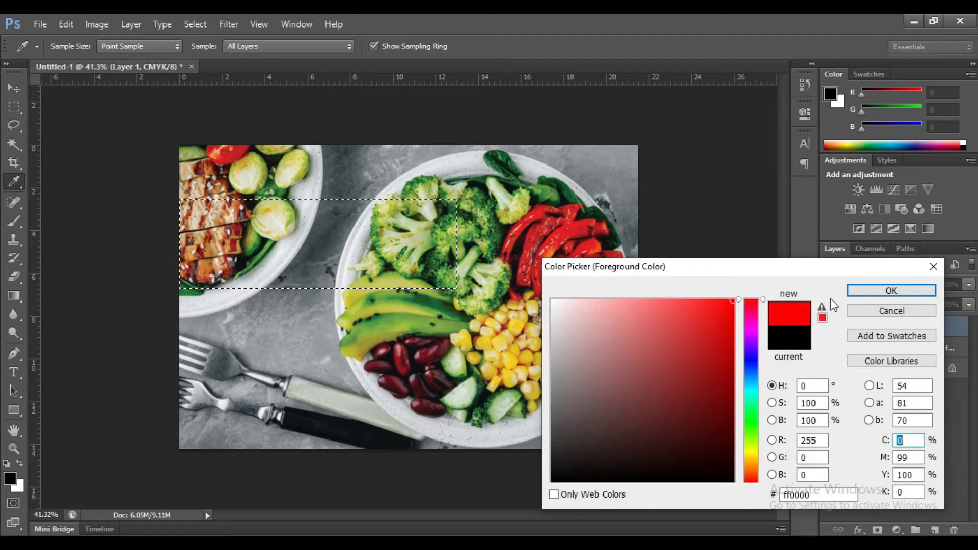
left_click(881, 291)
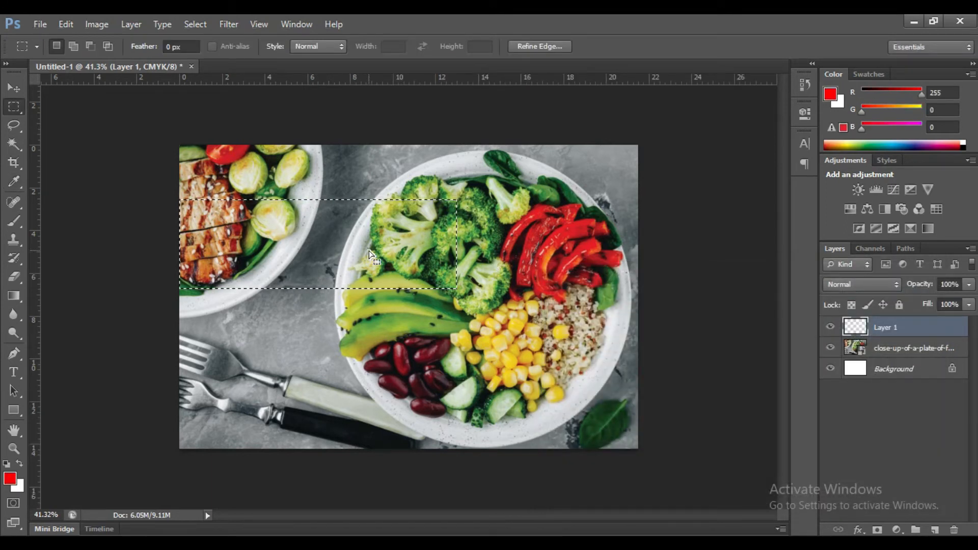
key("alt+BackSpace")
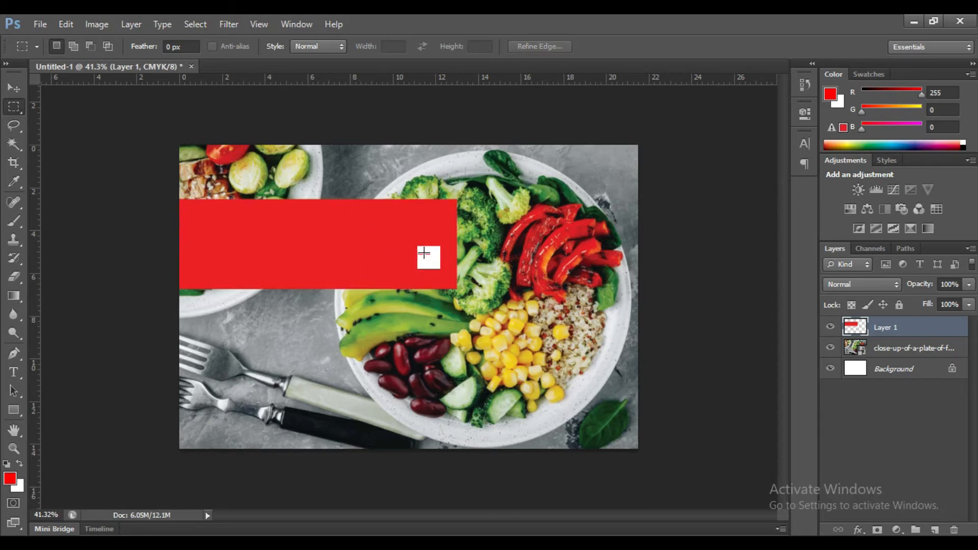
- Enlarge the red rectangle to about 104%, extending it towards the lower right
key("ctrl+t")
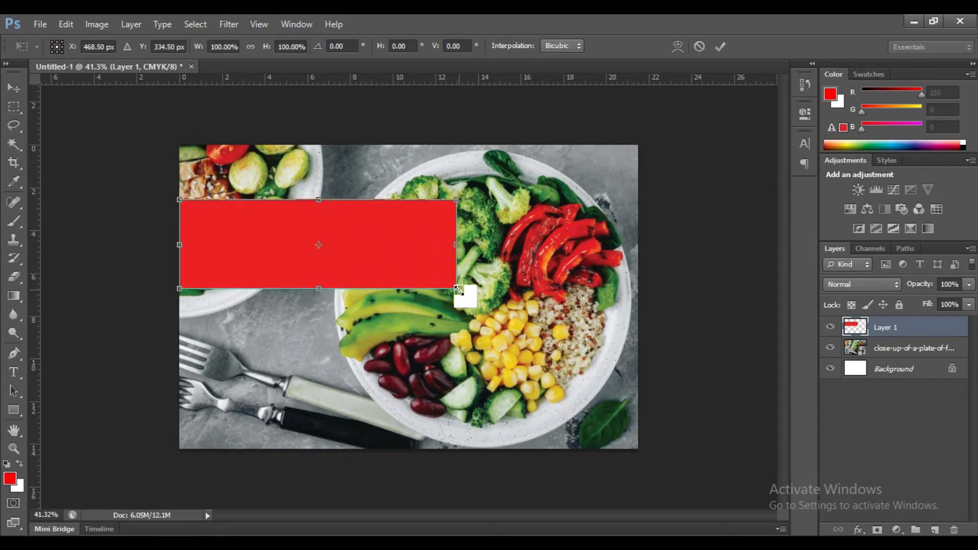
left_click_drag(471, 294, 469, 296)
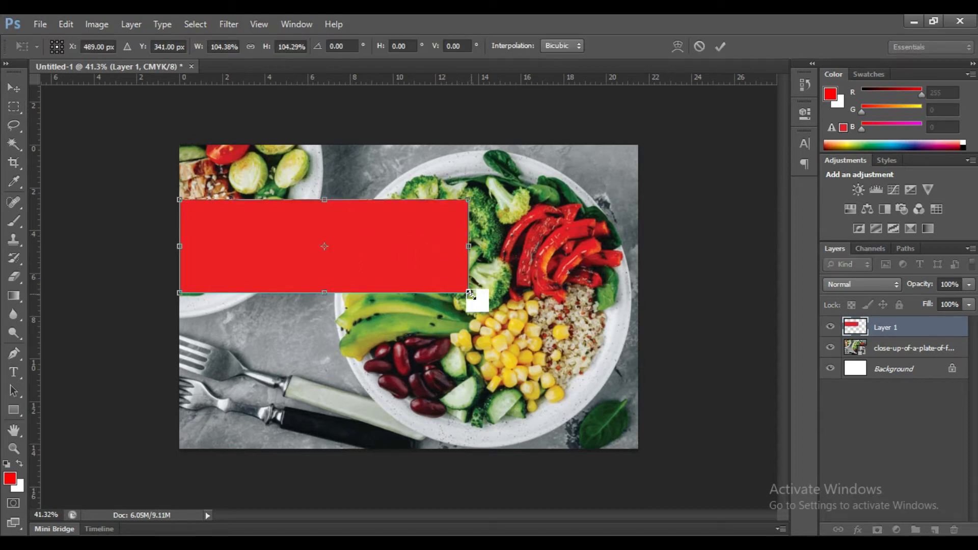
key("Return")
- Add white text on the red rectangle reading "Healthy and Fast" on one line and "Breakfast Recipe" on the next
key("t")
key("x")
left_click(319, 257)
type("Healt")
type("y")
key("BackSpace")
type("h")
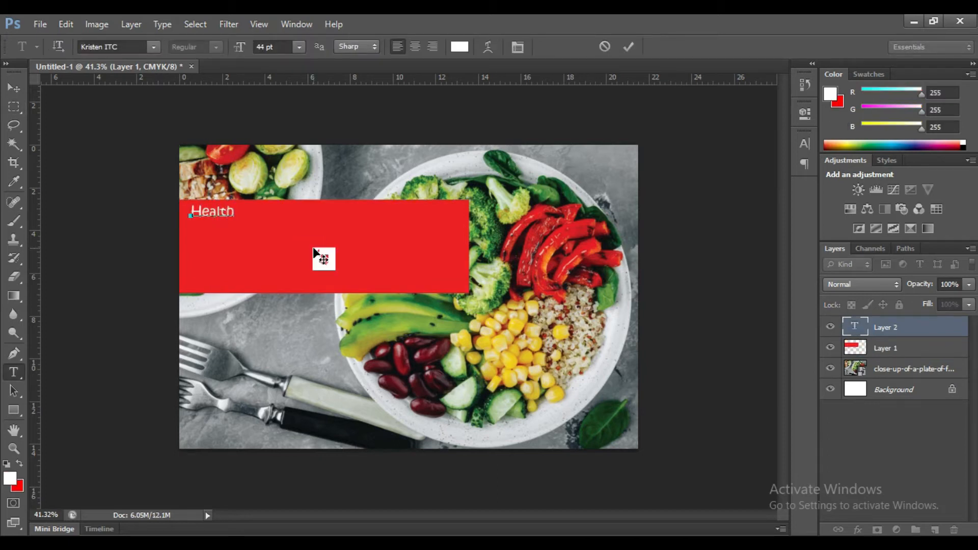
type("t")
key("BackSpace")
type("y and Fast")
key("Return")
type("Break")
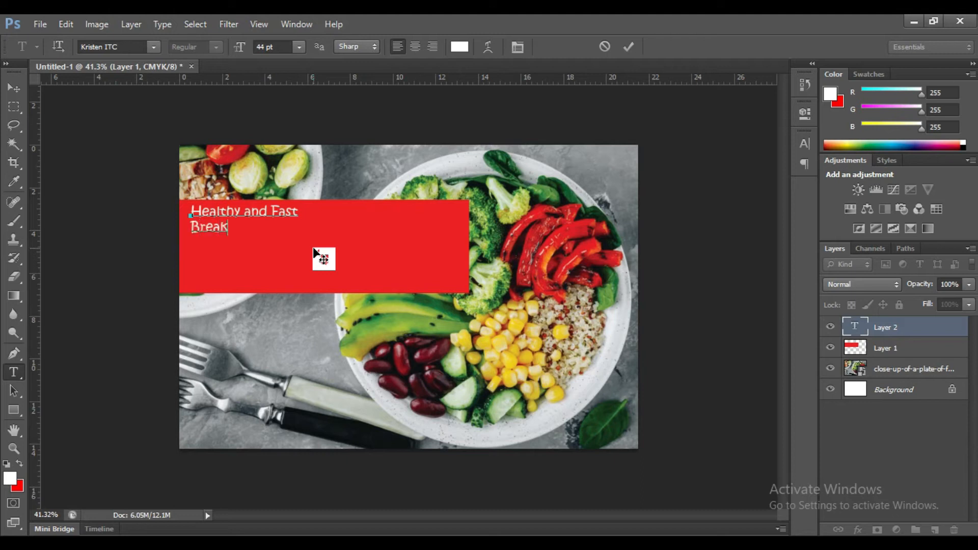
type("fast Recipe")
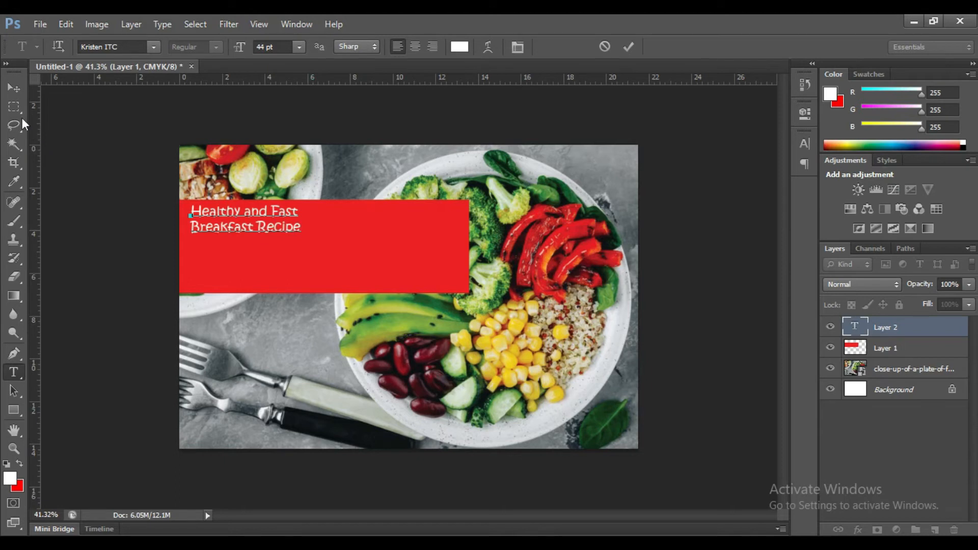
left_click(12, 90)
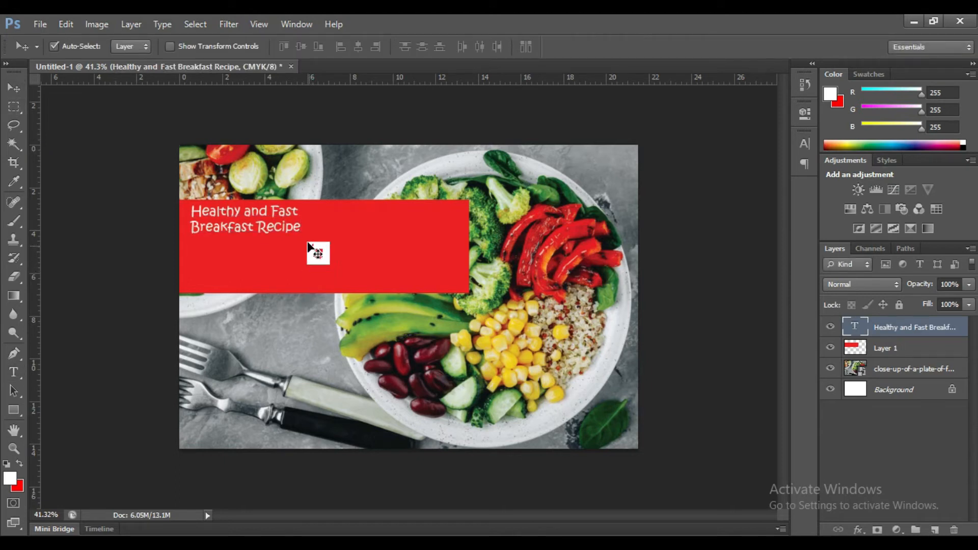
- Enlarge the title text to about 239% and align its vertical centre with the red rectangle
key("ctrl+t")
left_click_drag(300, 233, 453, 295)
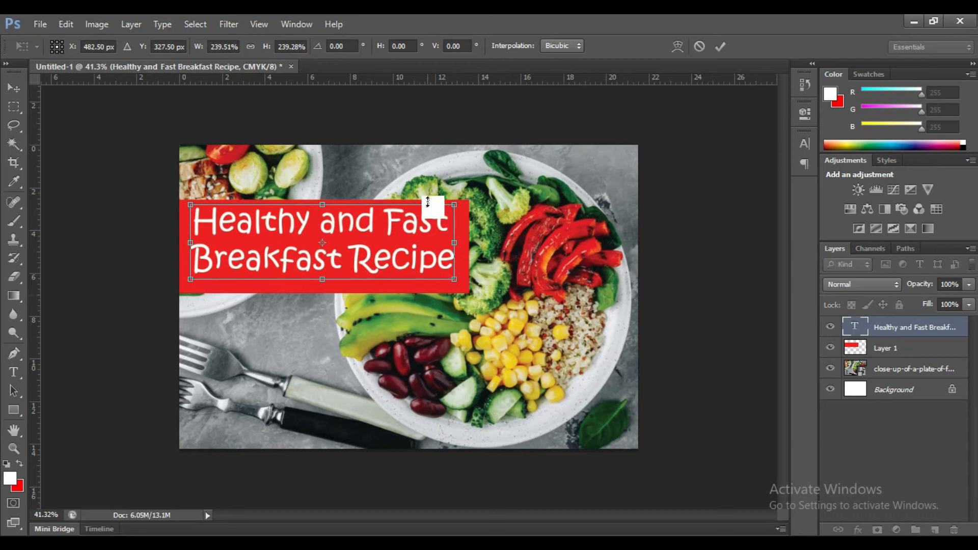
key("Return")
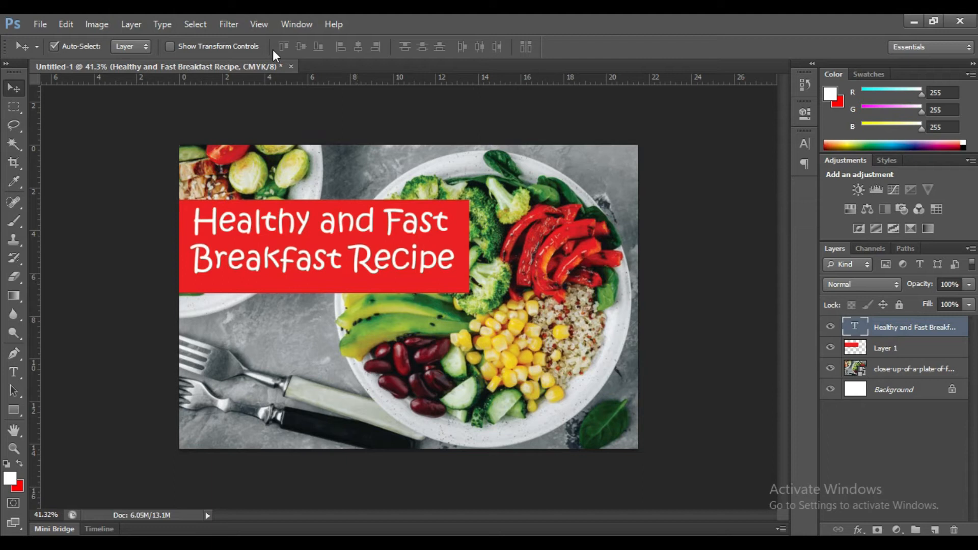
left_click(387, 282, "shift")
left_click(302, 46)
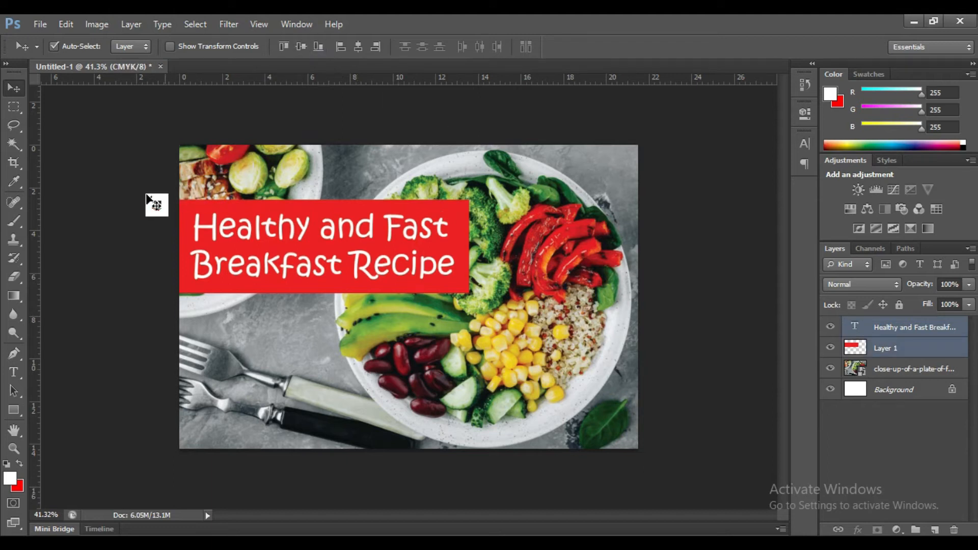
left_click(143, 262)
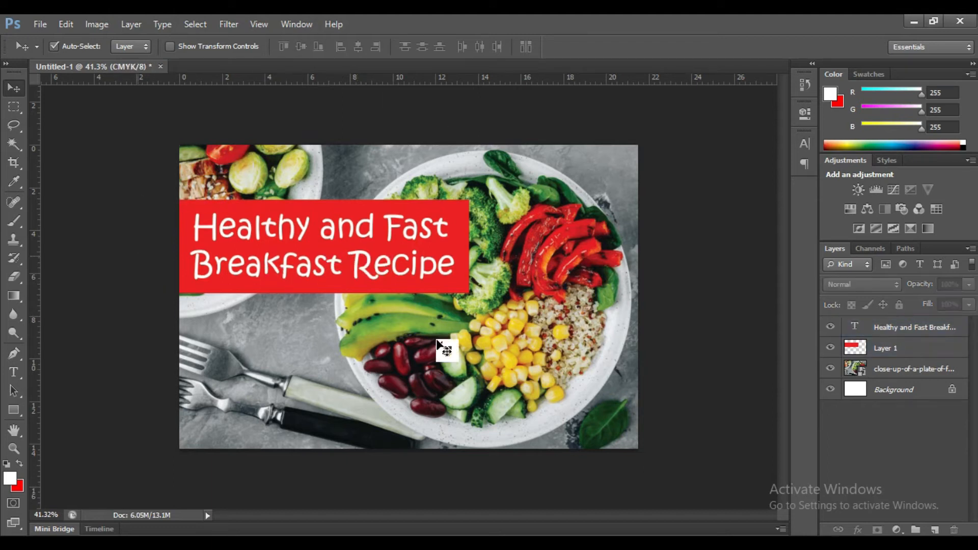
- Shift the food photo slightly behind the red title banner
left_click(437, 374)
left_click_drag(405, 383, 393, 385)
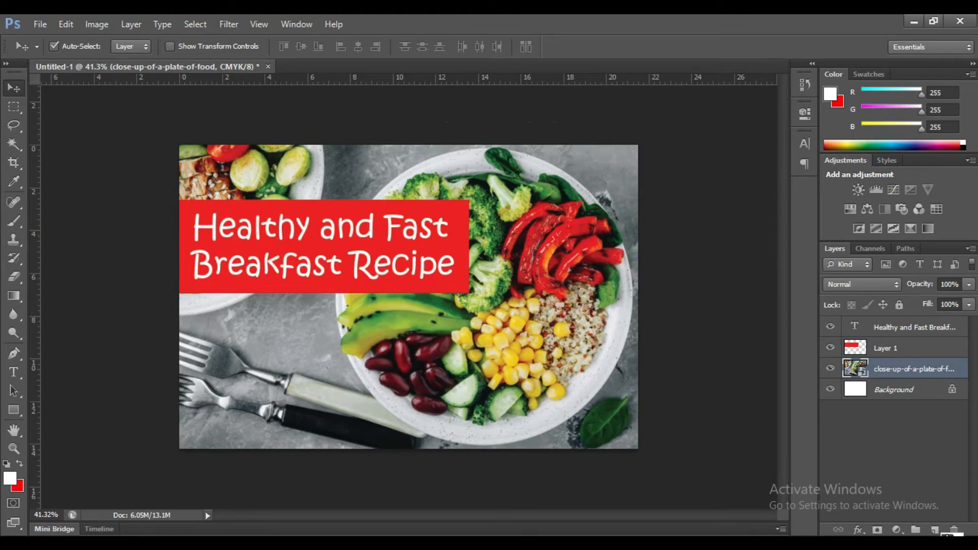
- Create a new layer with a white-filled rectangle just beneath the red title banner, starting at the canvas's left edge
left_click(935, 530)
key("m")
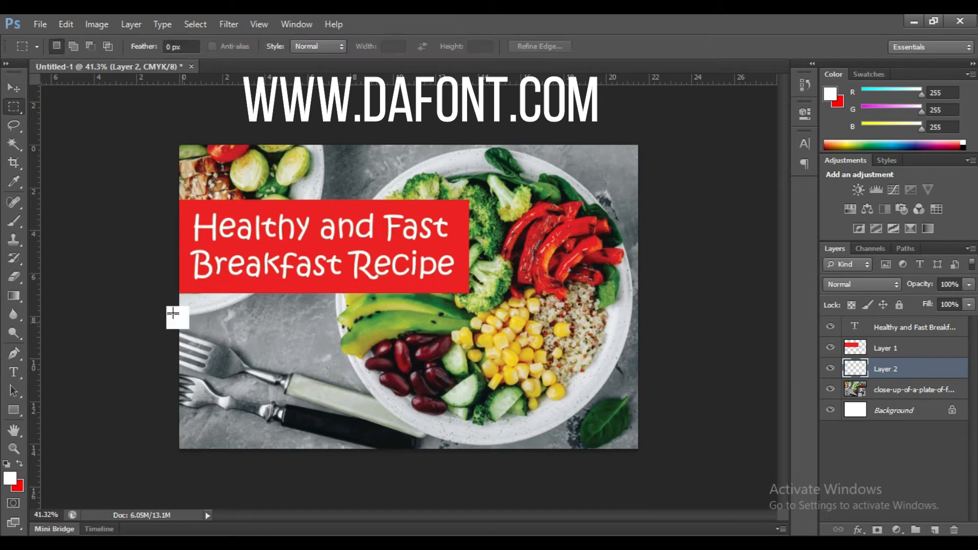
left_click_drag(177, 304, 434, 335)
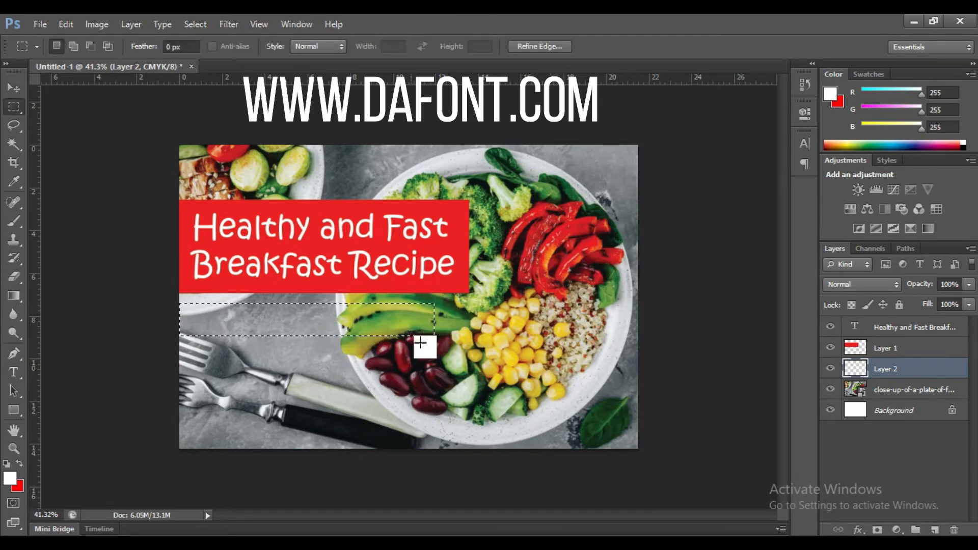
key("alt+BackSpace")
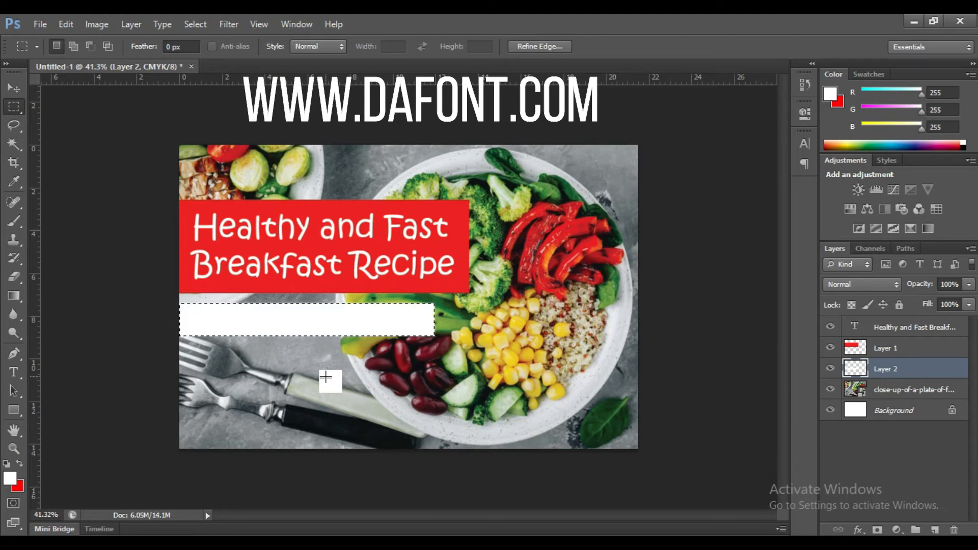
key("ctrl+d")
- Add black text reading "with secret sauce" on the white rectangle
key("t")
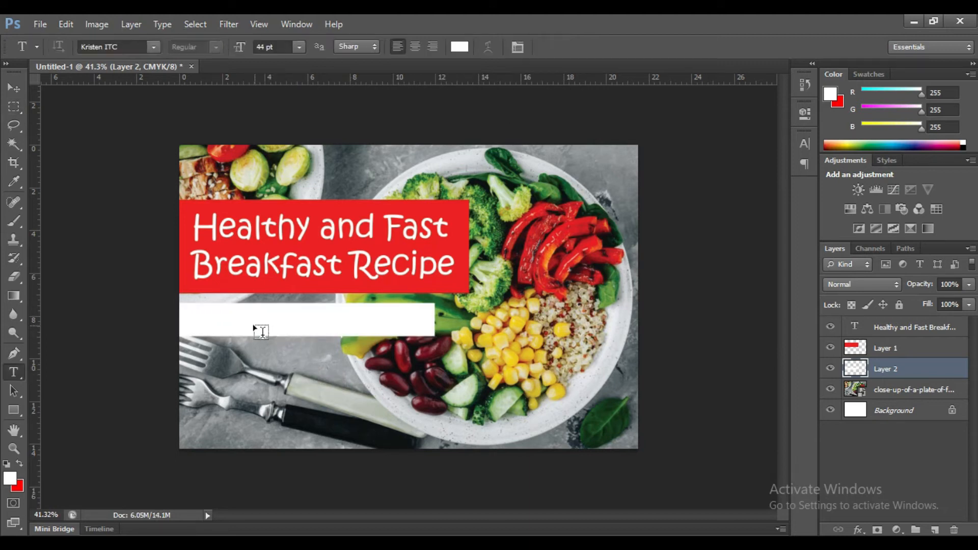
left_click(245, 322)
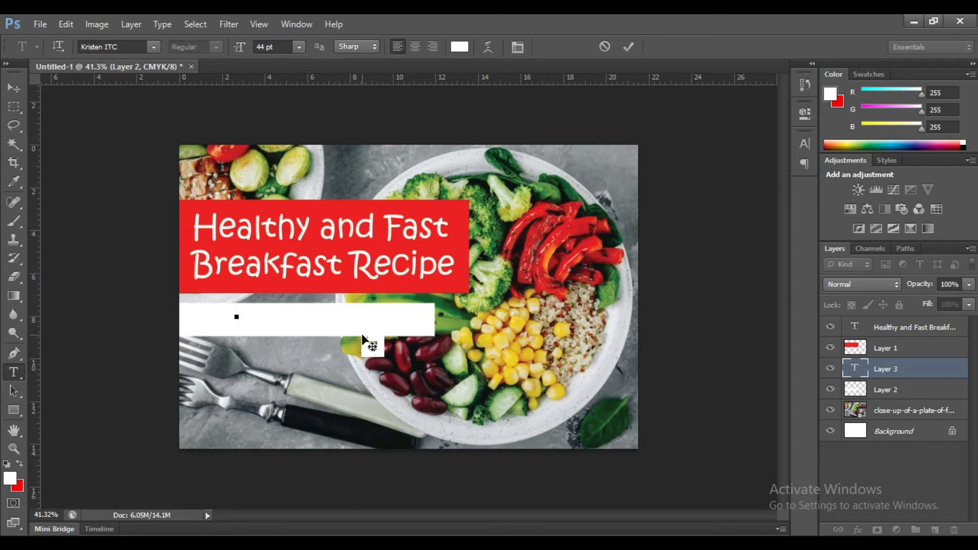
key("Escape")
left_click(6, 464)
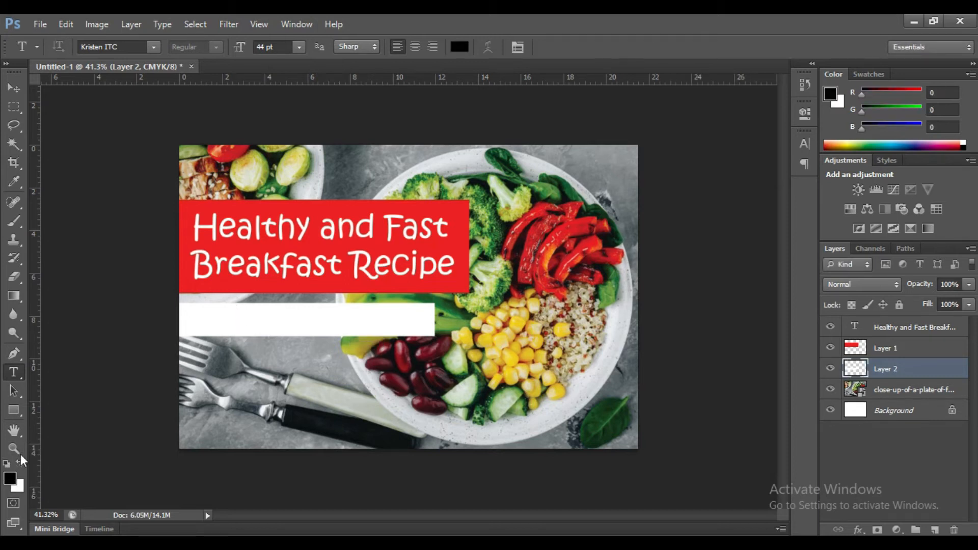
left_click(213, 316)
type("with")
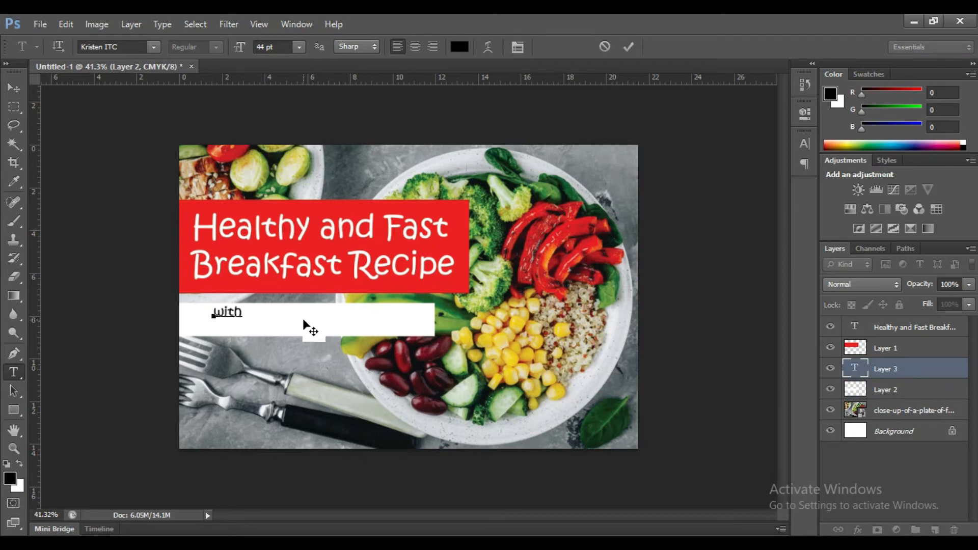
type(" sec ret sauce")
- Capitalise each word of the subtitle so it reads "With Secret Sauce"
key("shift+Left")
key("shift+Left")
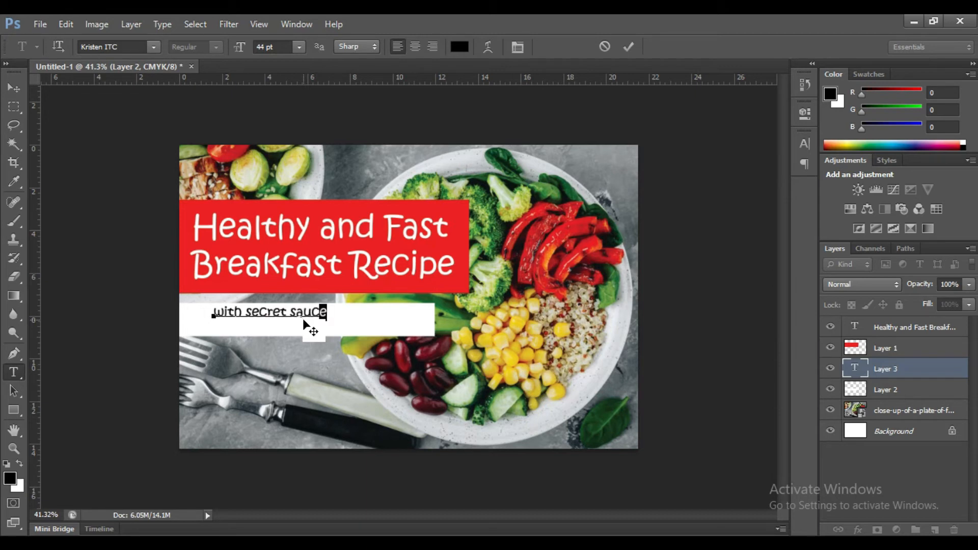
key("Right")
key("Left")
key("Delete")
type("S")
key("BackSpace")
type("S")
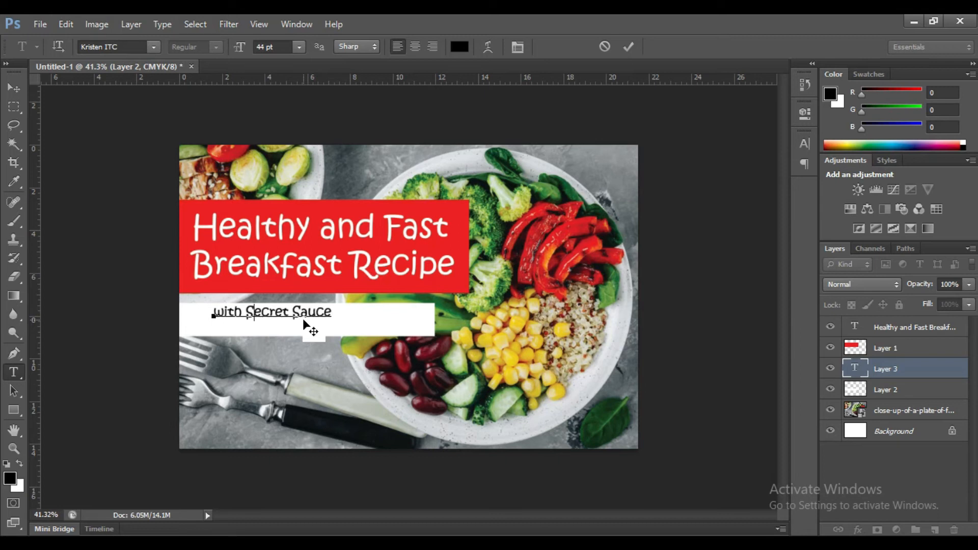
key("BackSpace")
type("W")
left_click(7, 91)
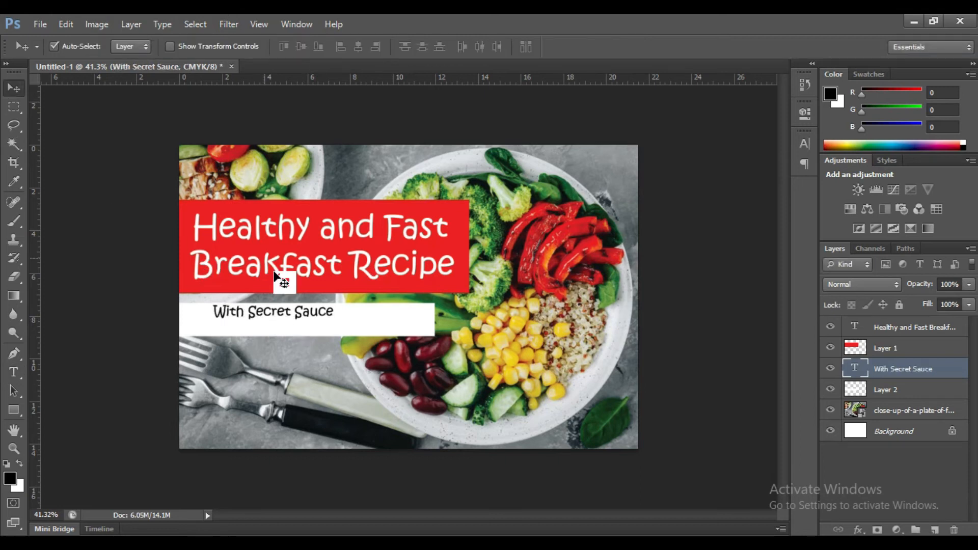
- Enlarge the subtitle text to about 61.37 pt and centre it on the white rectangle
left_click_drag(303, 314, 359, 338)
key("ctrl+t")
key("Return")
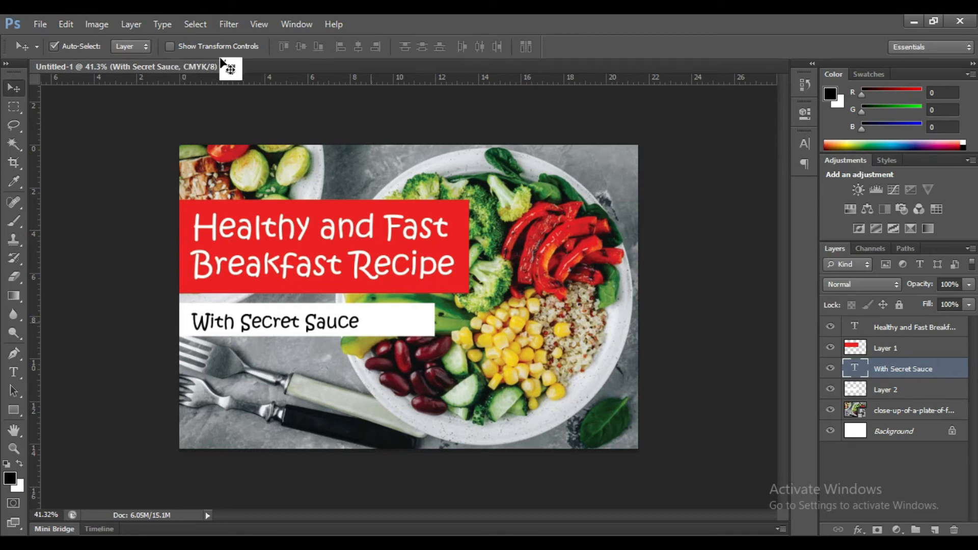
left_click(387, 312, "shift")
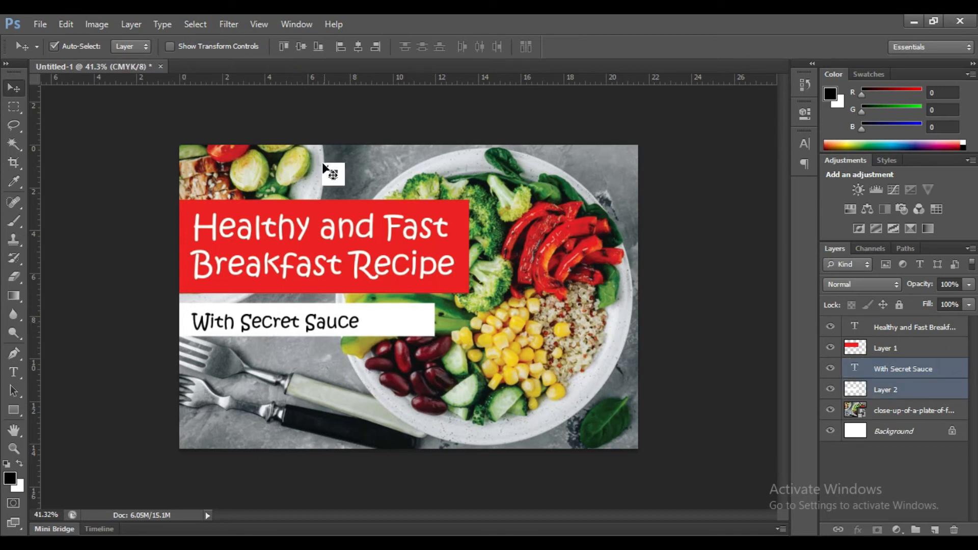
left_click(361, 50)
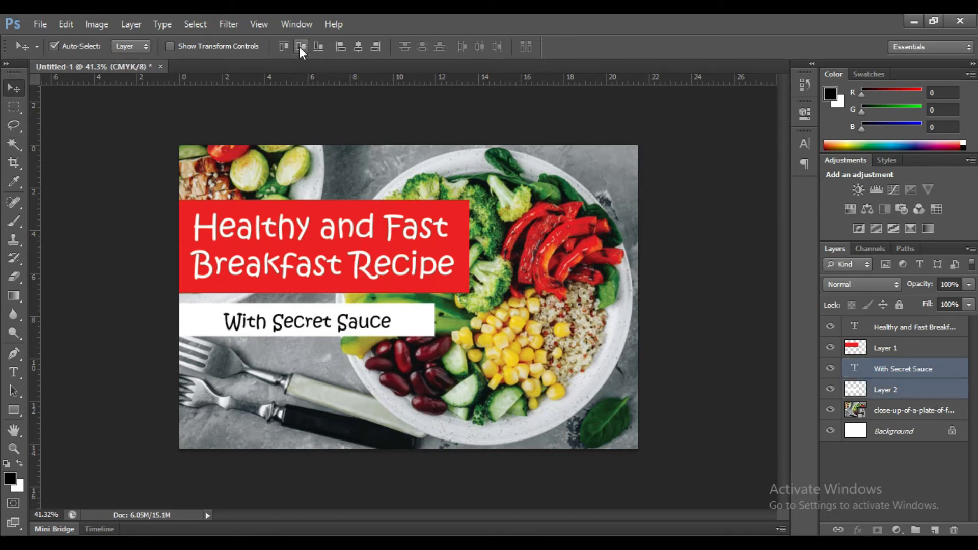
- Set the subtitle's font to Lithos Pro in the Black style
left_click(313, 326)
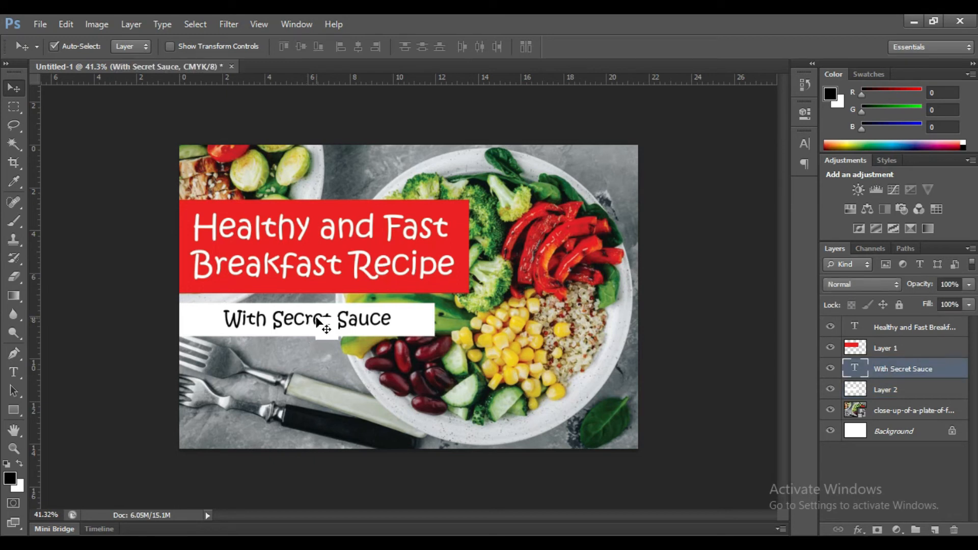
double_click(318, 322)
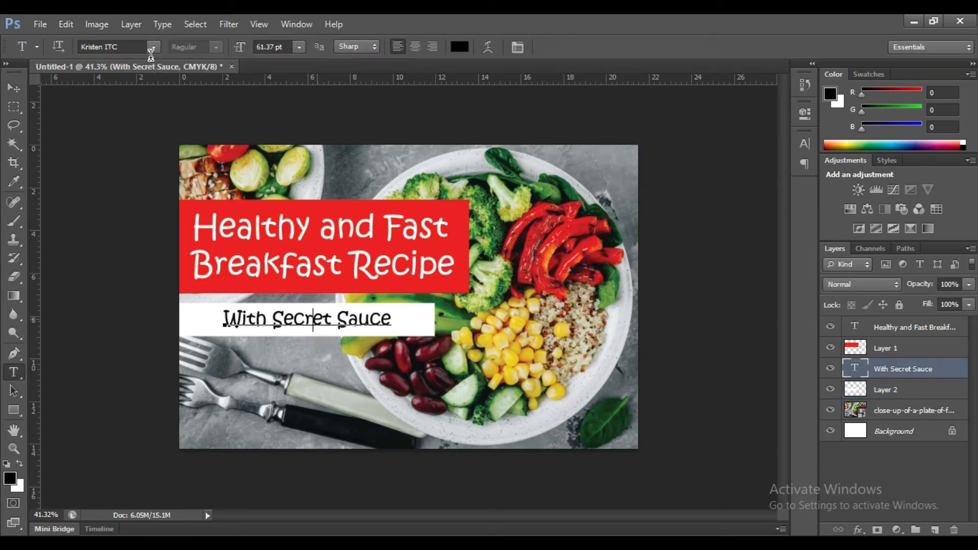
key("ctrl+a")
left_click(132, 44)
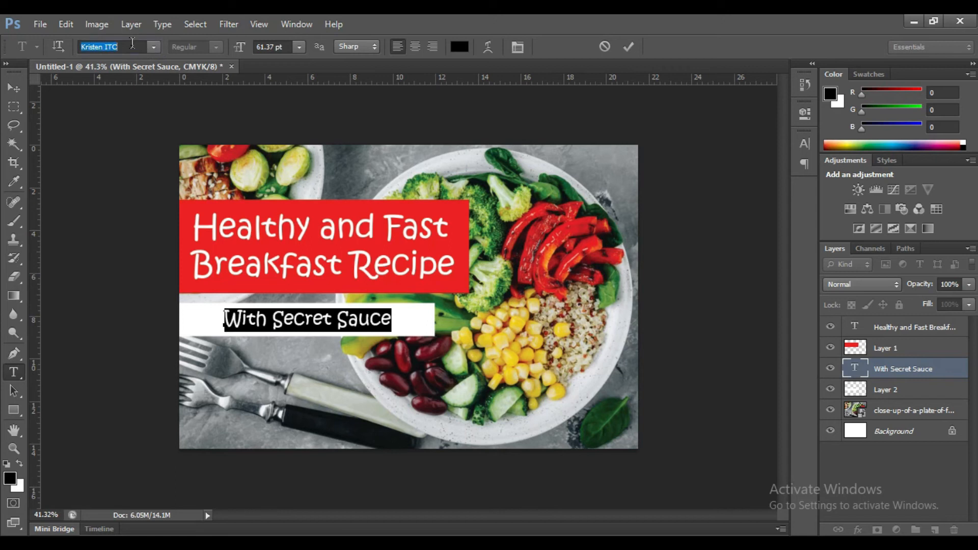
type("Lithos Pro")
key("Return")
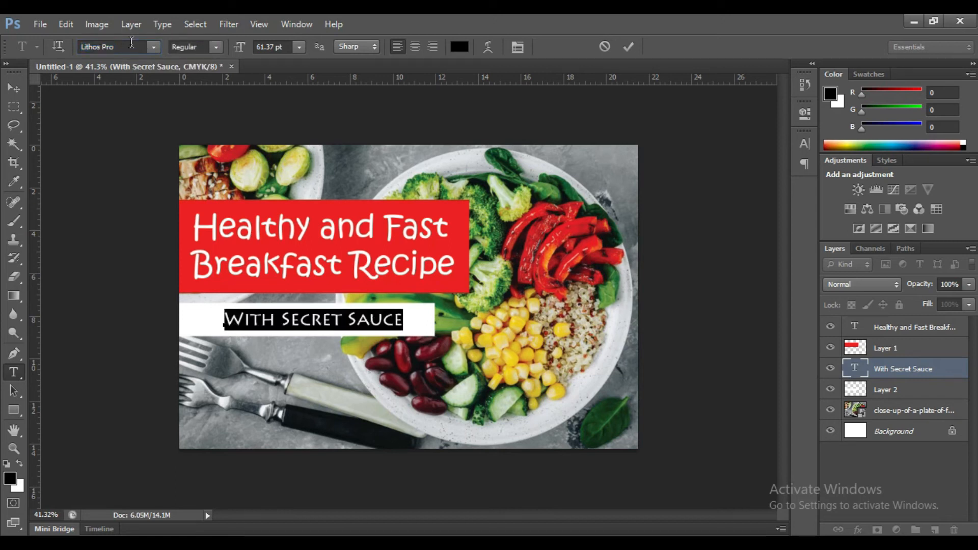
left_click(216, 47)
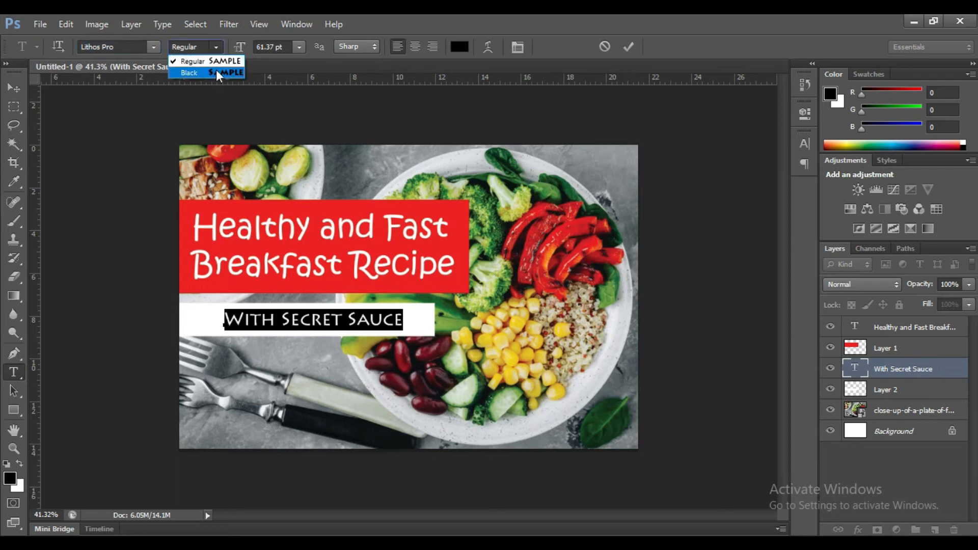
left_click(216, 72)
left_click(9, 88)
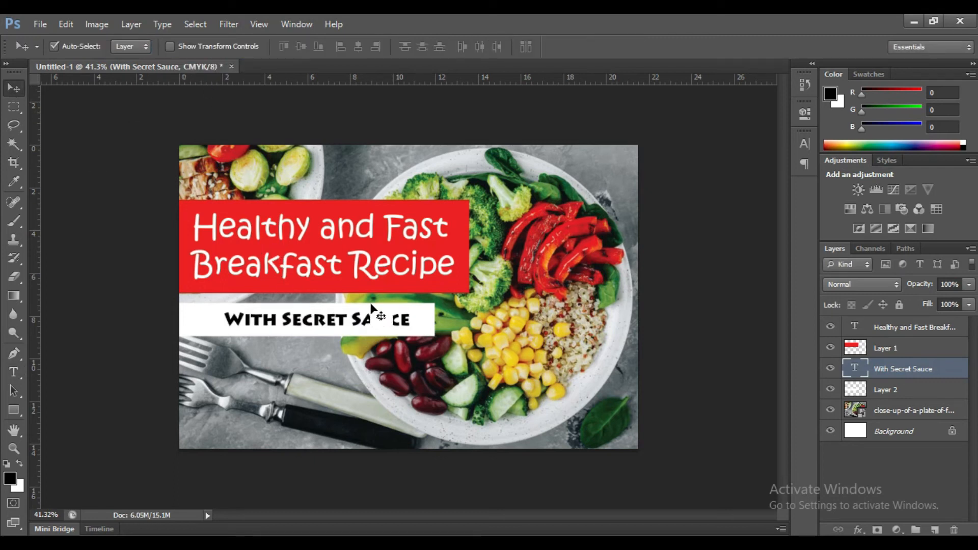
- Append "!!!" to the end of the subtitle text
key("t")
left_click(415, 316)
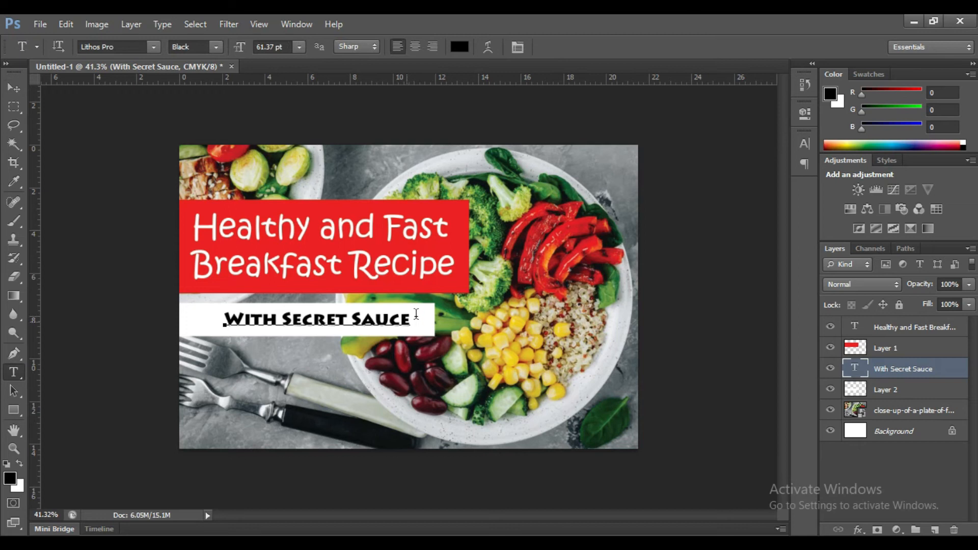
left_click(416, 314)
type("!!!")
left_click(14, 87)
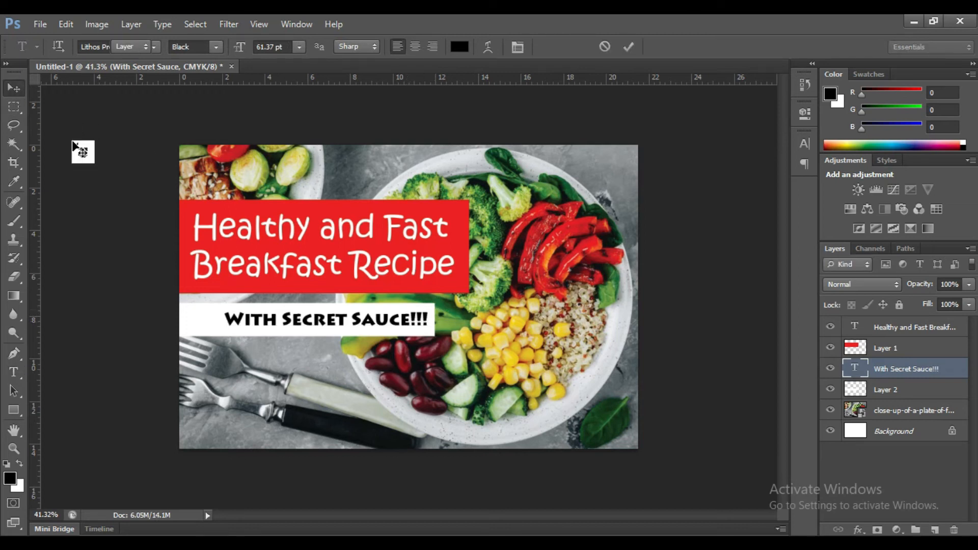
- Shift the subtitle left to line up with the title text and enlarge it slightly within the white rectangle
left_click_drag(336, 322, 304, 324)
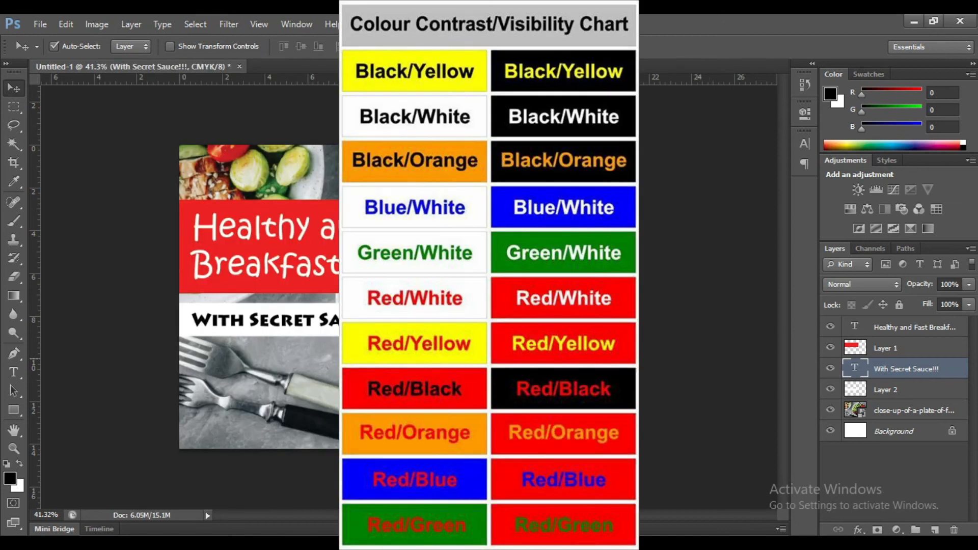
key("ctrl+t")
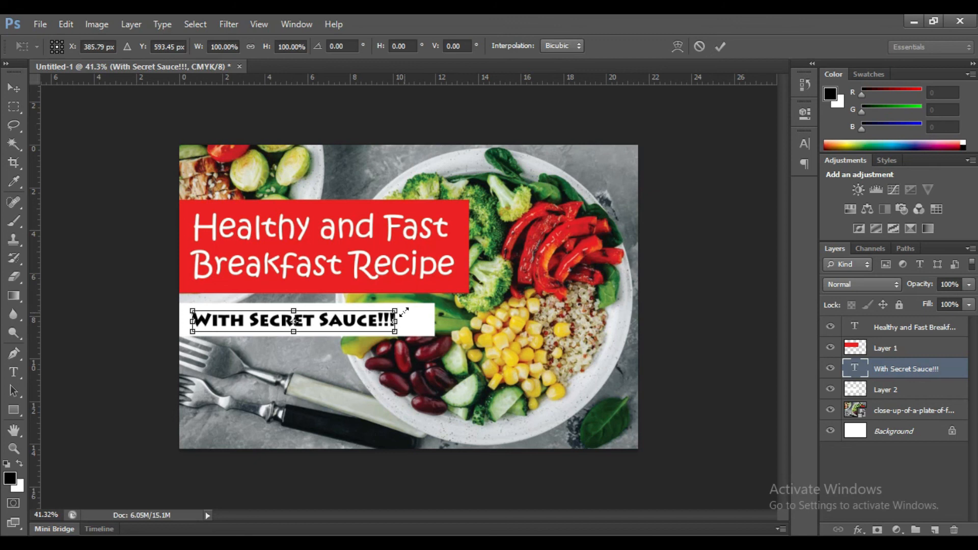
left_click_drag(413, 308, 433, 306)
key("Return")
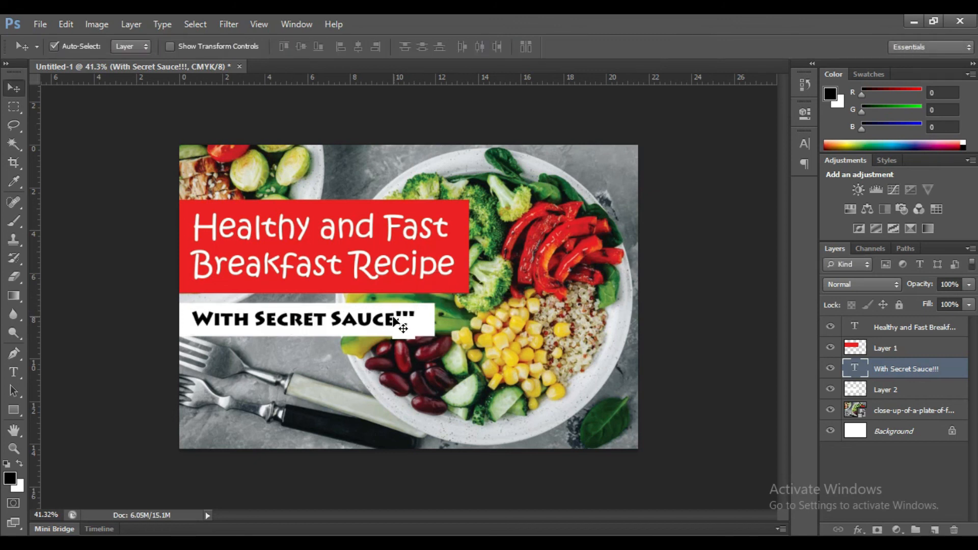
left_click(428, 320)
left_click(511, 226)
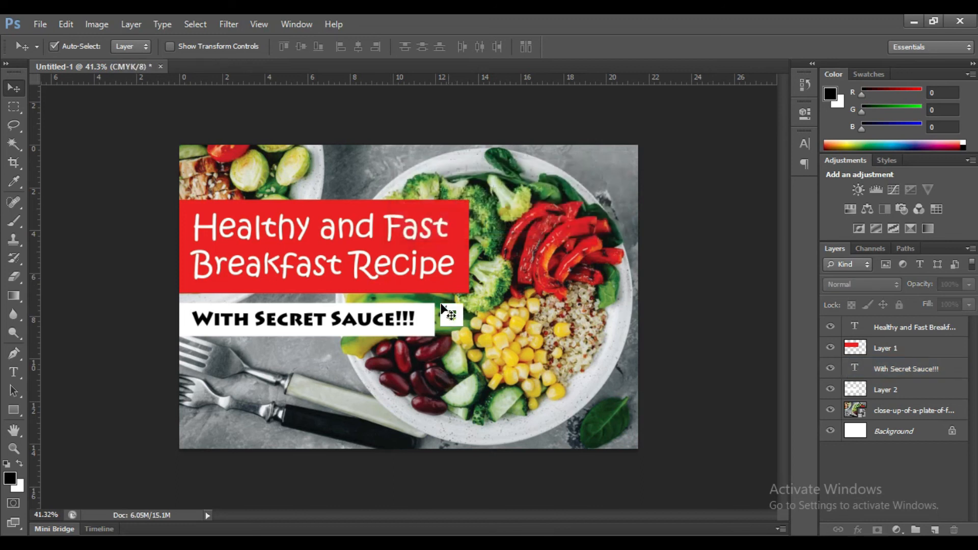
left_click(408, 321)
left_click(425, 324)
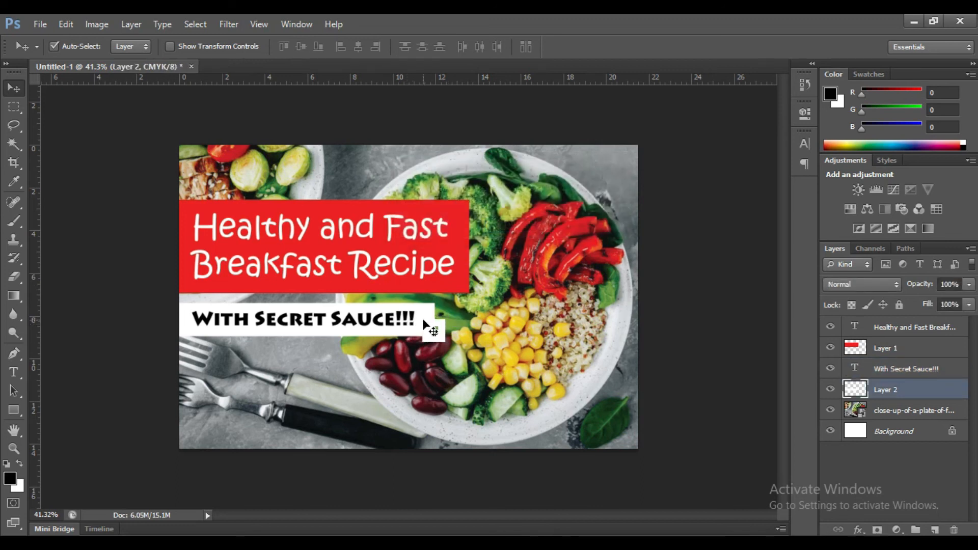
left_click(424, 319)
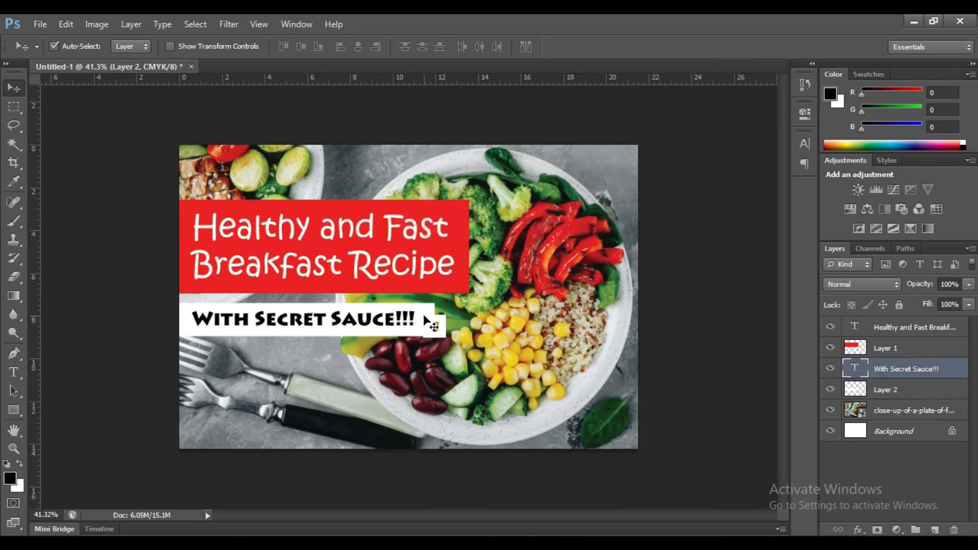
left_click(426, 320, "shift")
left_click(417, 315, "shift")
left_click_drag(420, 320, 420, 310)
key("ctrl+z")
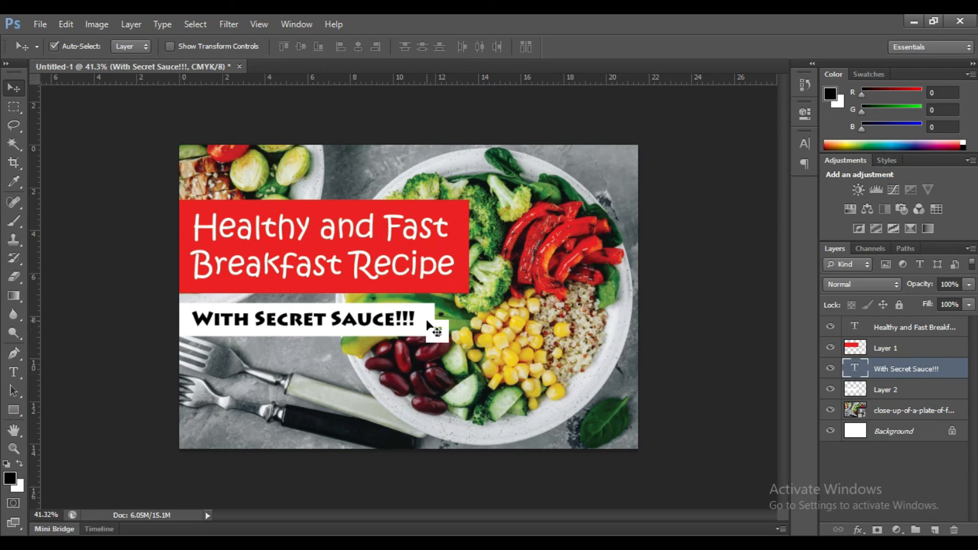
- Move the subtitle and white rectangle together 10 px up and enlarge them to about 104%, extending towards the lower right
left_click(427, 321, "shift")
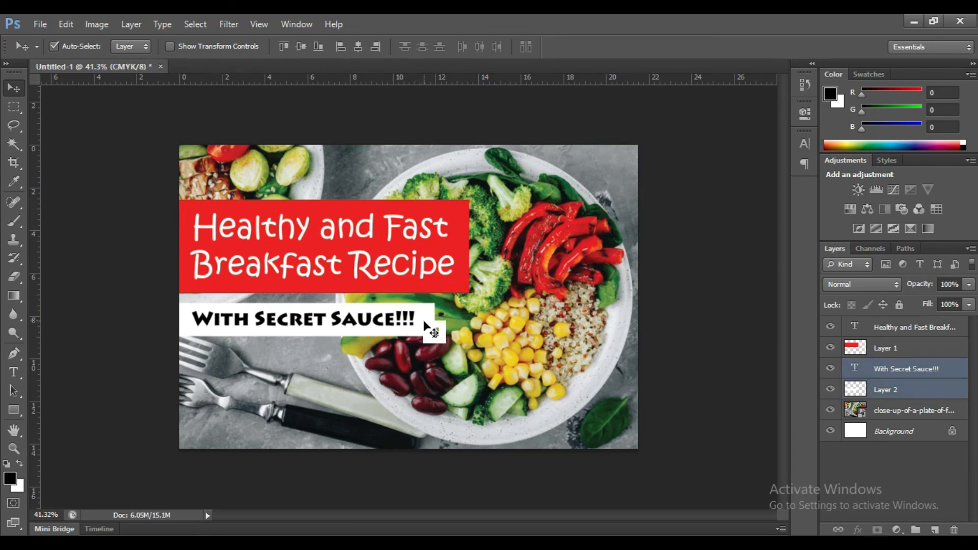
key("ctrl+t")
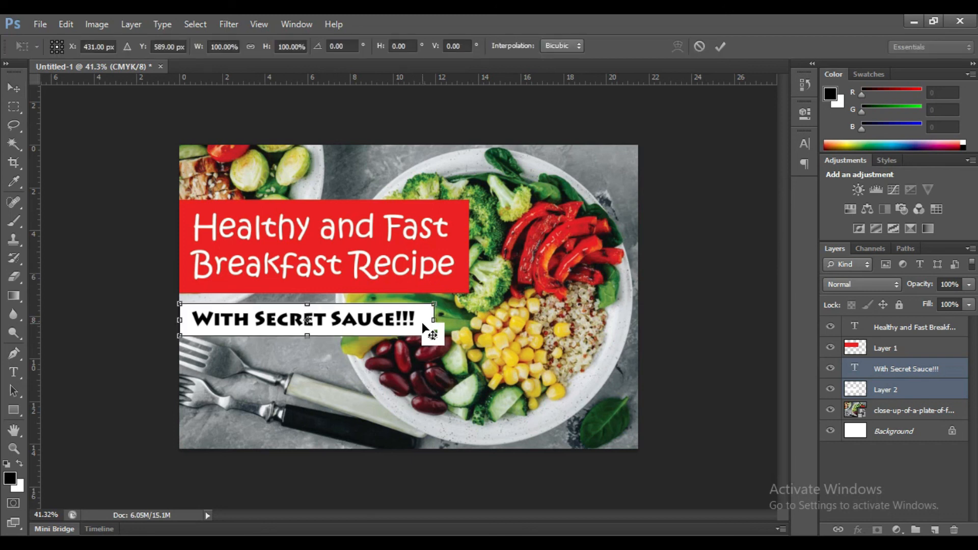
key("shift+Up")
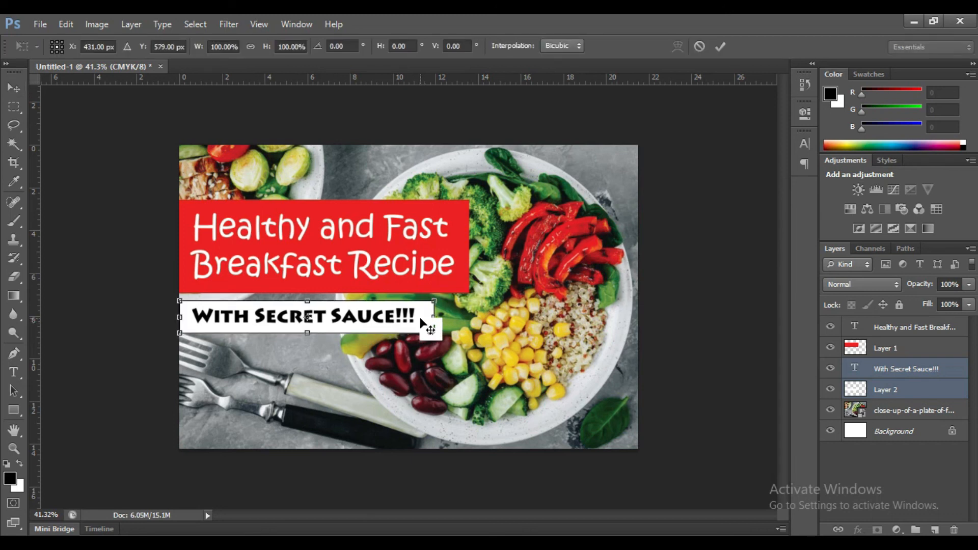
left_click_drag(434, 333, 448, 332)
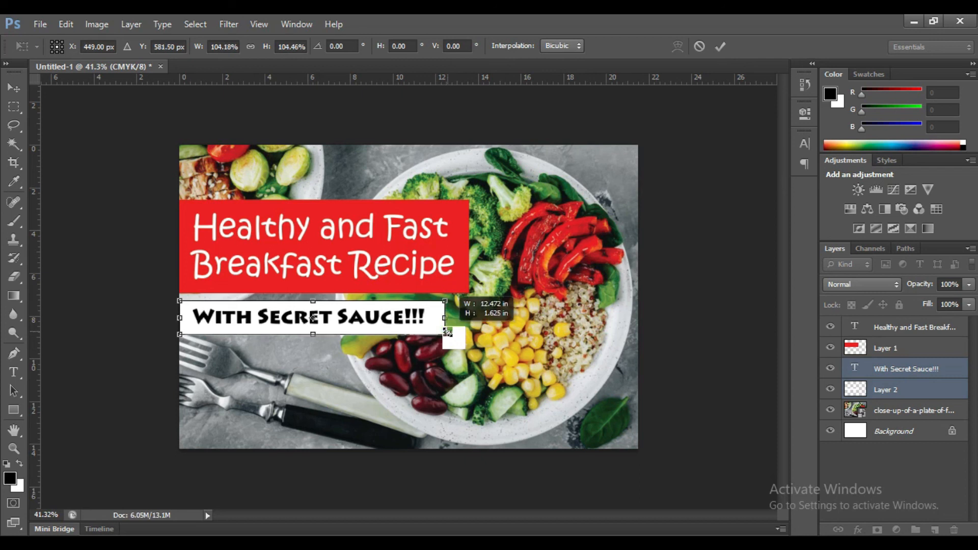
key("Return")
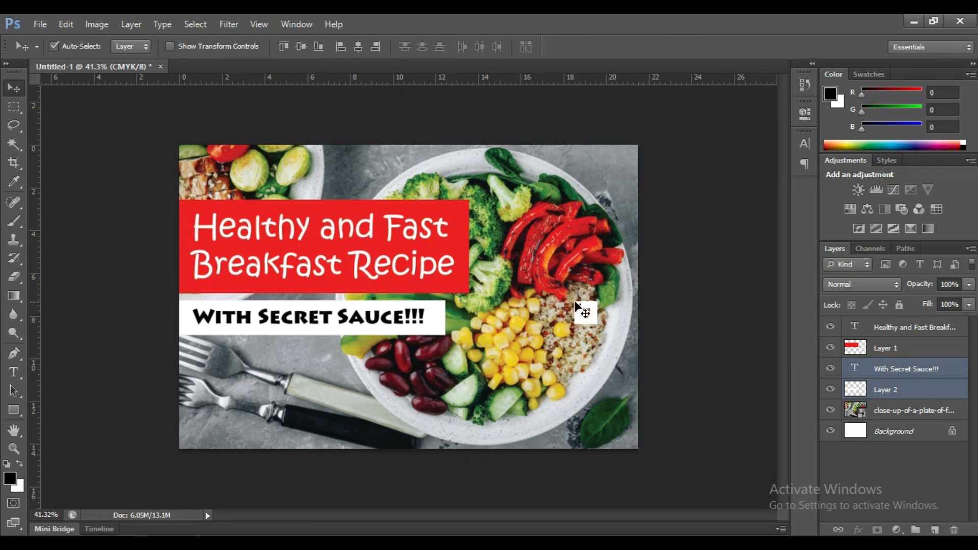
- Enlarge the title text and red rectangle together to about 102.6%, extending towards the lower right
left_click(388, 273)
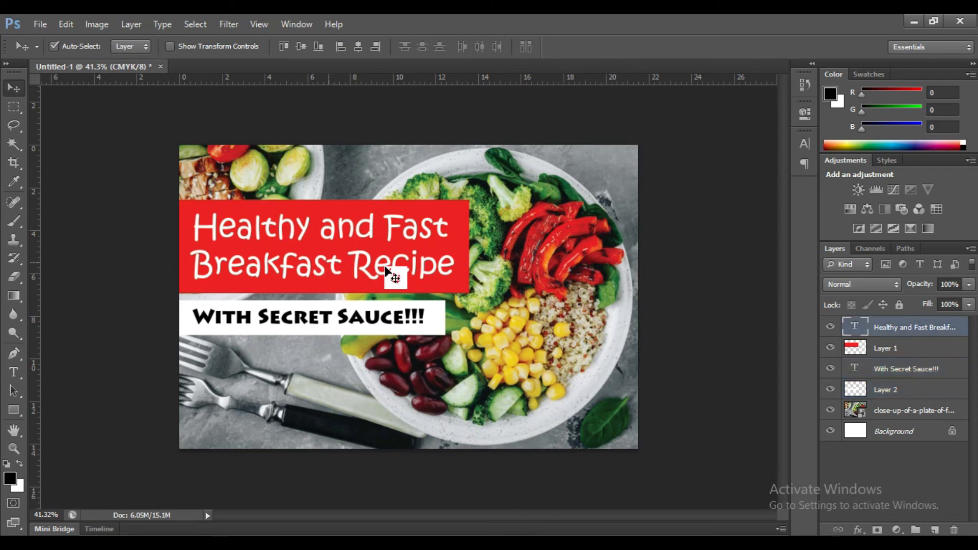
left_click(475, 279, "shift")
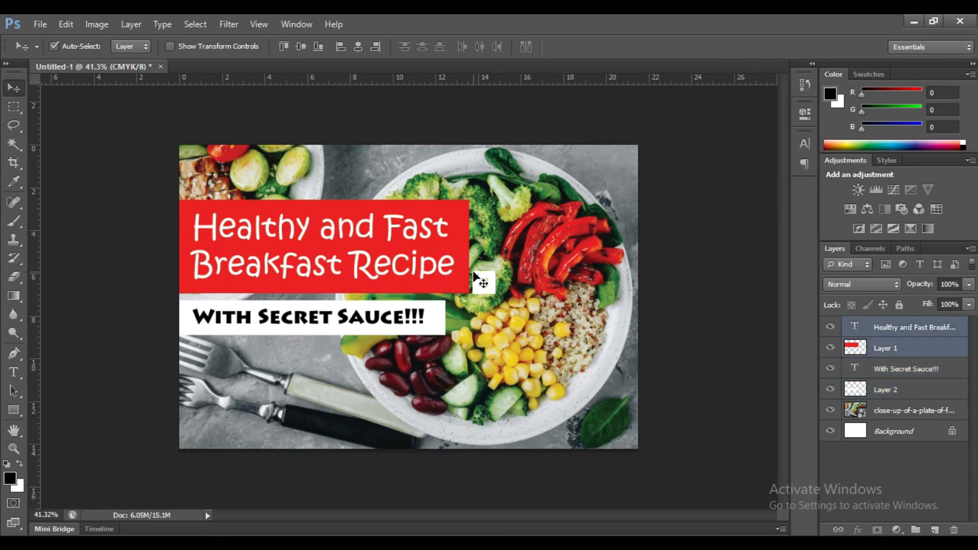
key("ctrl+t")
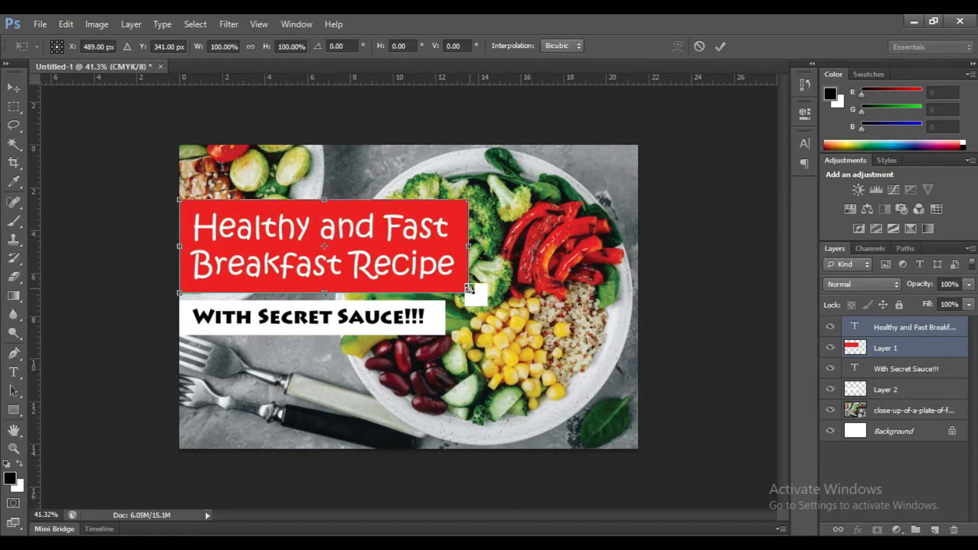
left_click_drag(469, 293, 477, 294)
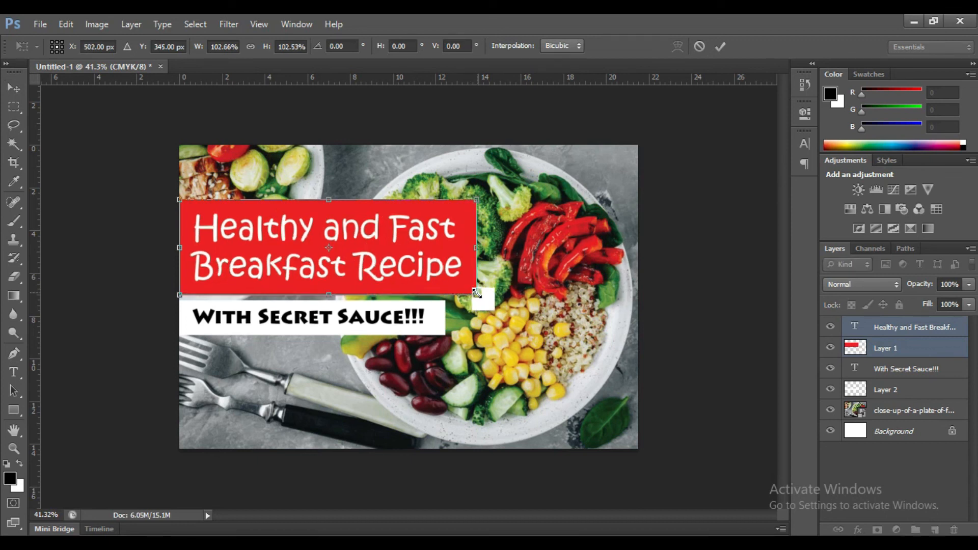
key("Return")
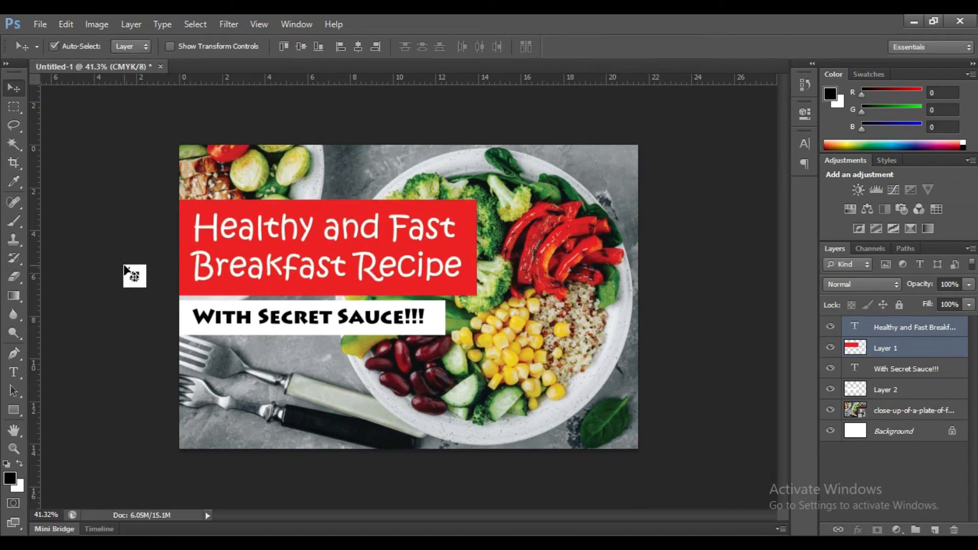
- Inspect the title banner and subtitle bar in Thumbnail final.jpg, both up close and in the full composition
left_click(702, 258)
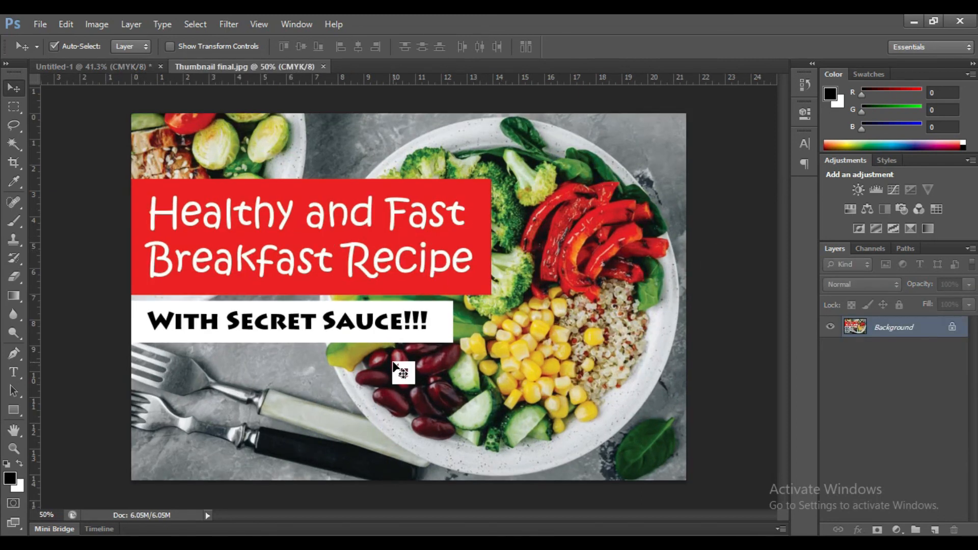
scroll(429, 329, "up", 3)
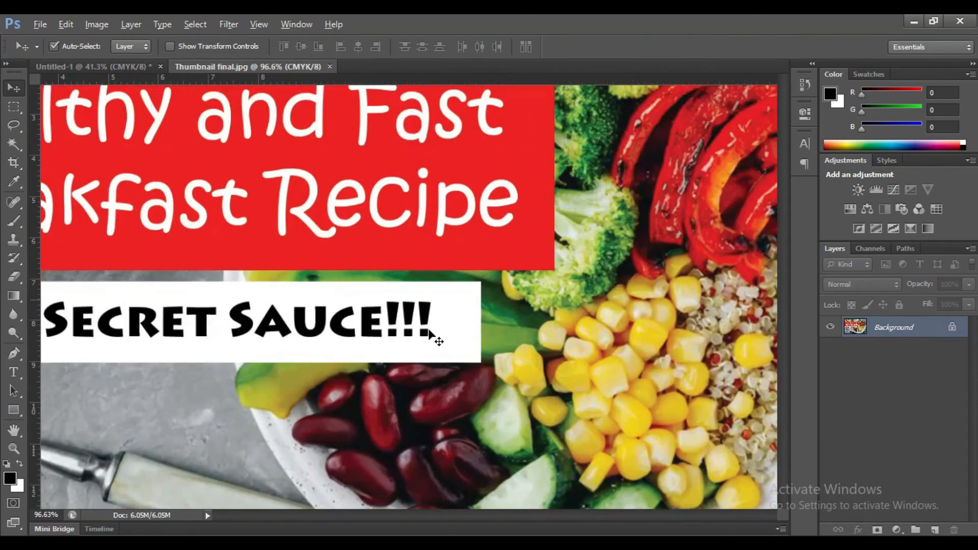
scroll(429, 329, "down", 3)
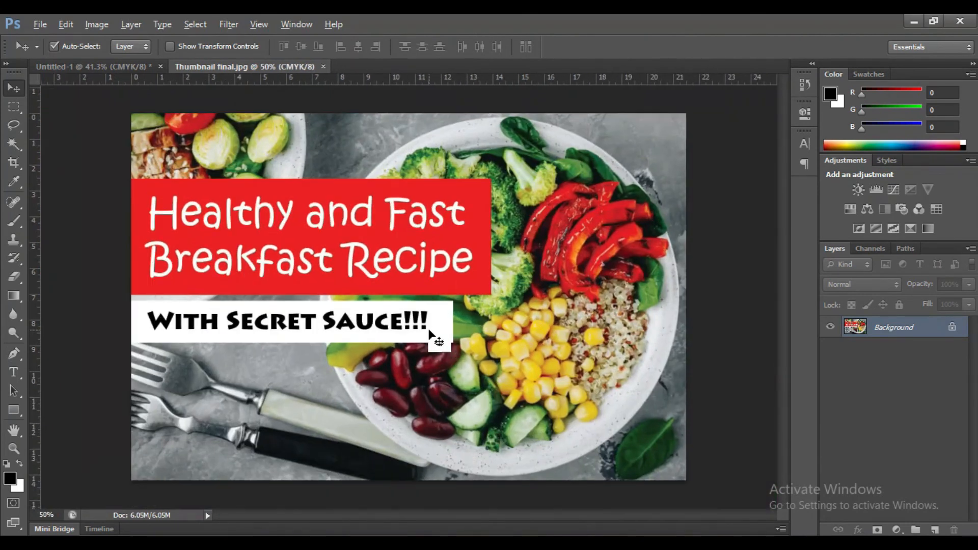
key("alt")
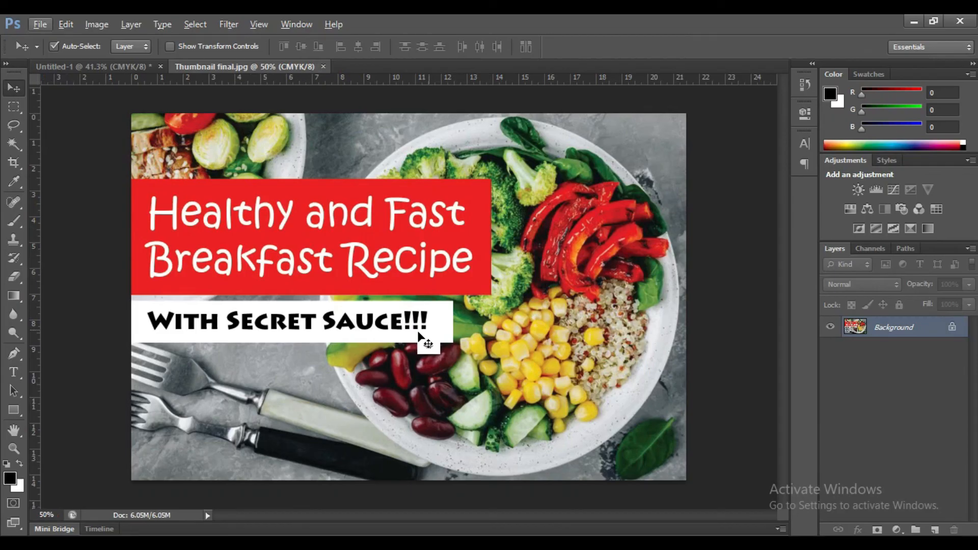